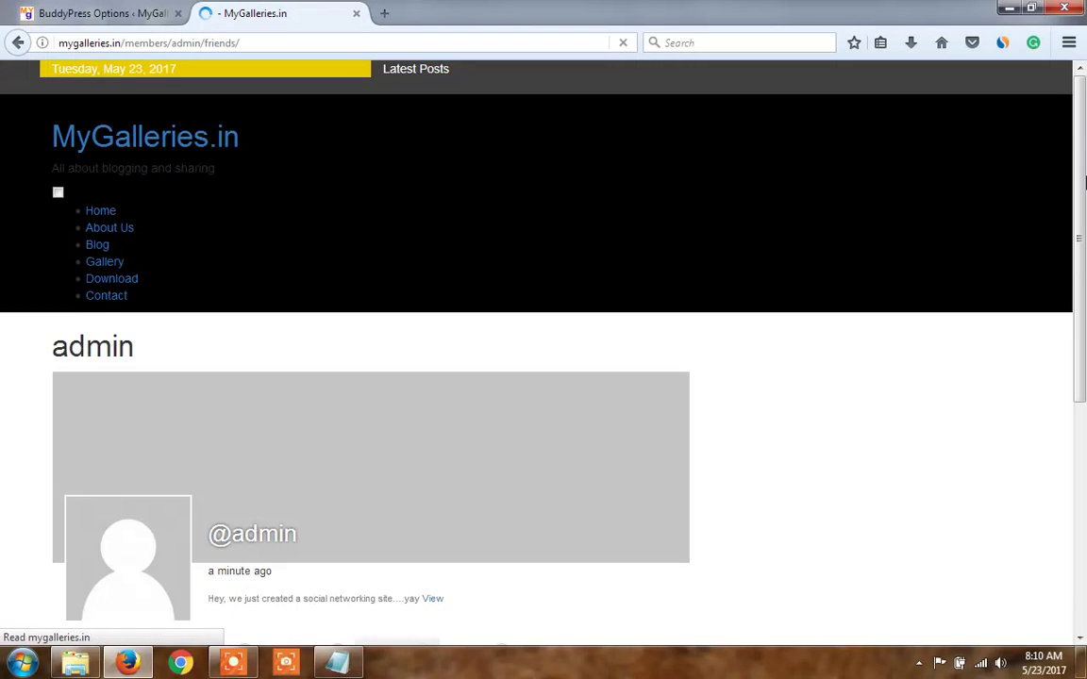
# - Open the admin member's general settings and review the account email and password change fields
pyautogui.scroll(-3, 1085, 335)
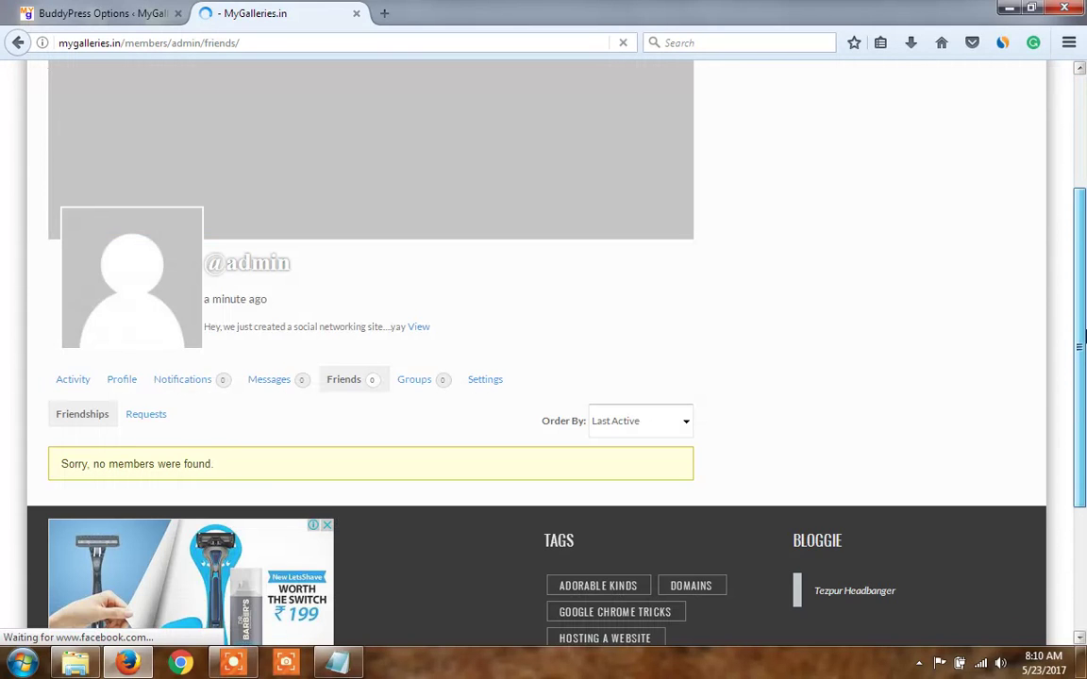
pyautogui.scroll(-1, 444, 289)
pyautogui.click(485, 285)
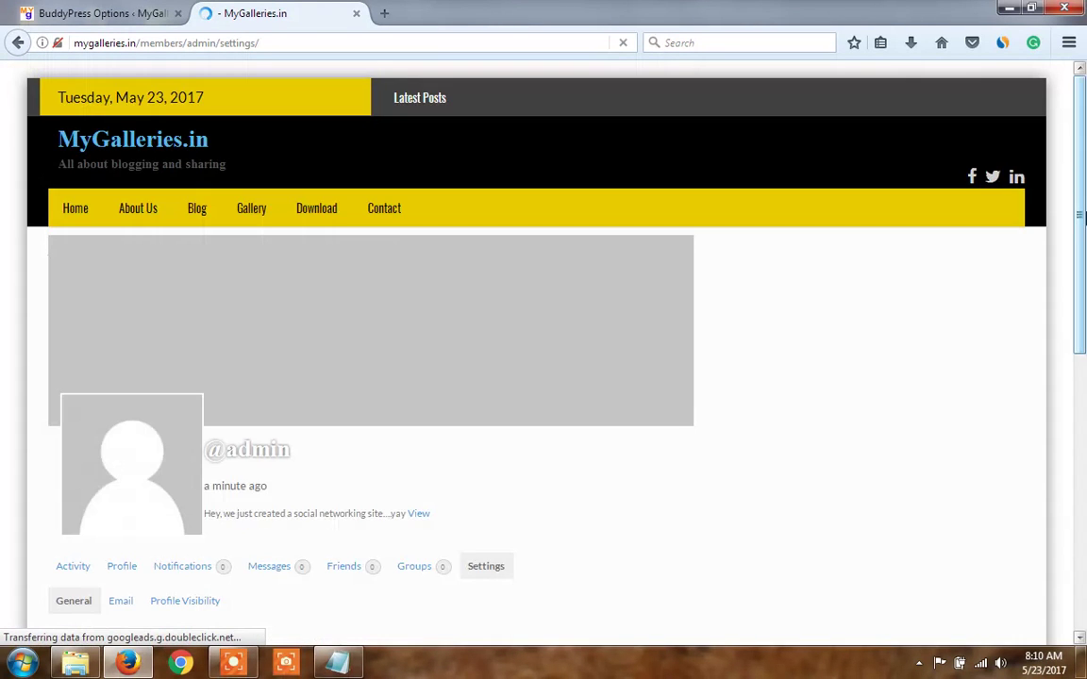
pyautogui.moveTo(1083, 215); pyautogui.dragTo(1083, 385)
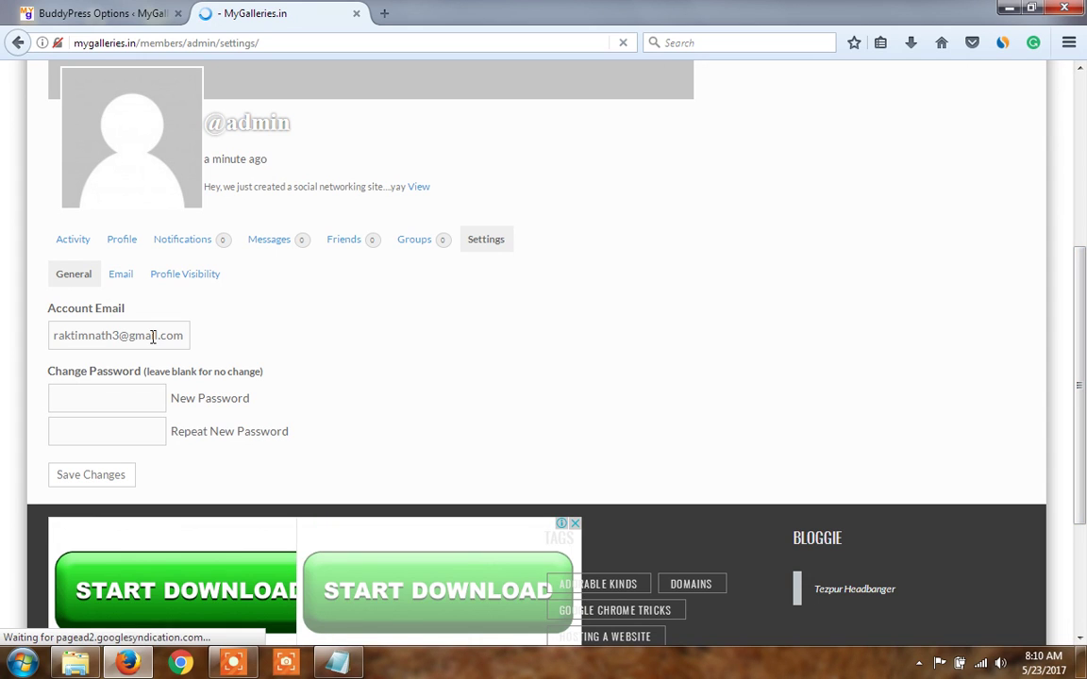
pyautogui.click(76, 335)
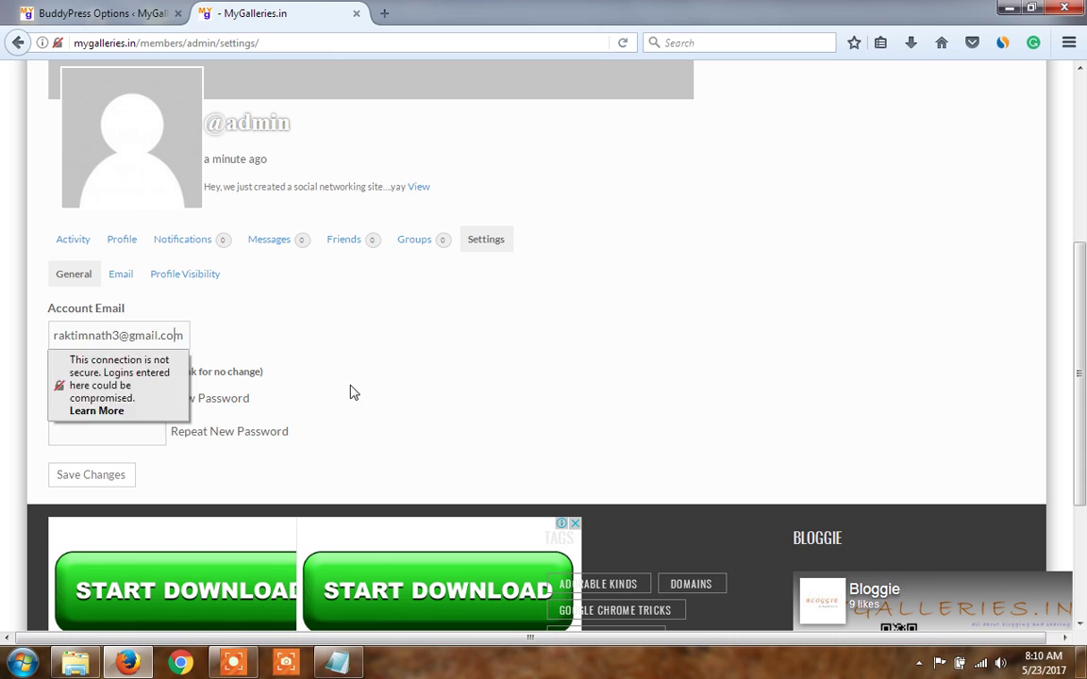
pyautogui.click(178, 398)
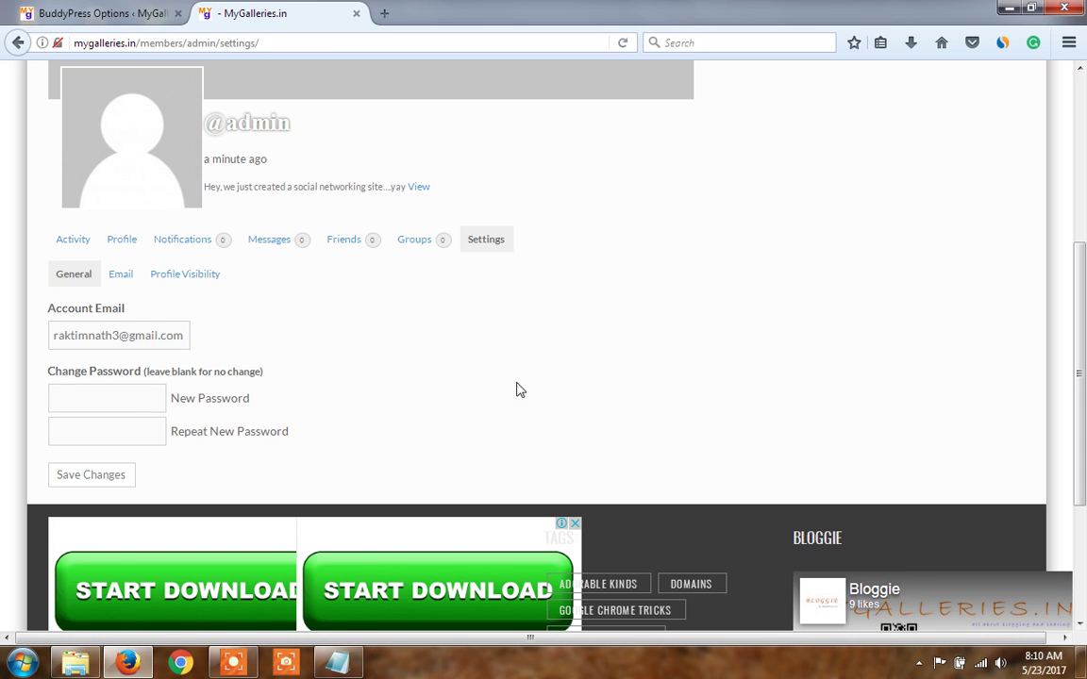
# - Open the member's Profile Visibility settings and view the visibility of the Base fields
pyautogui.scroll(3, 1071, 351)
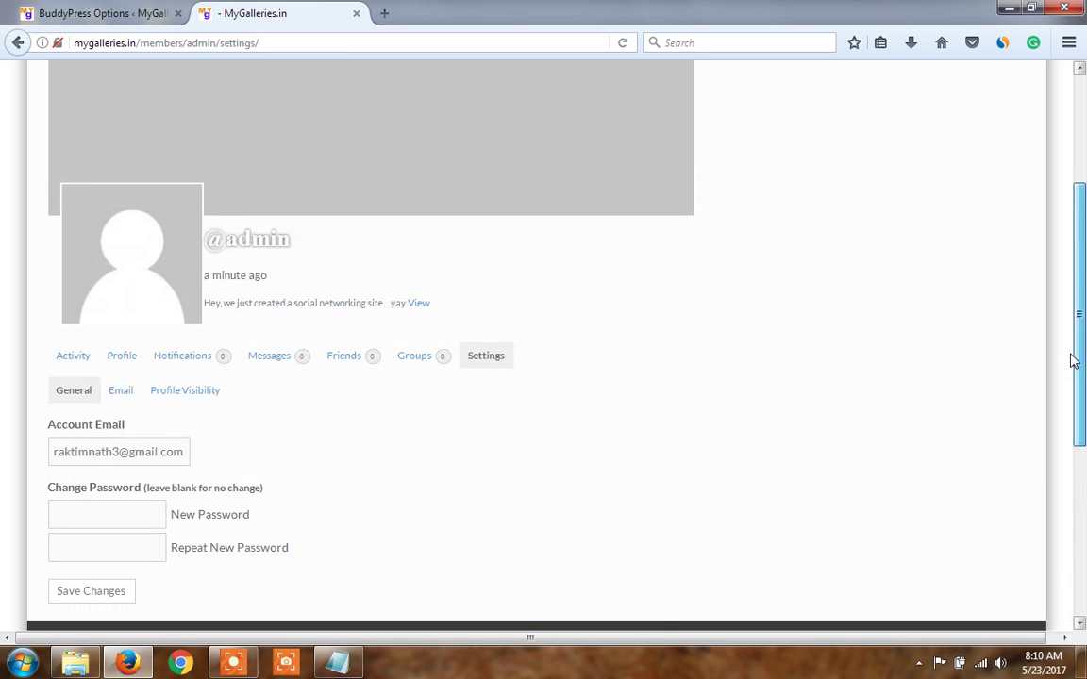
pyautogui.click(190, 432)
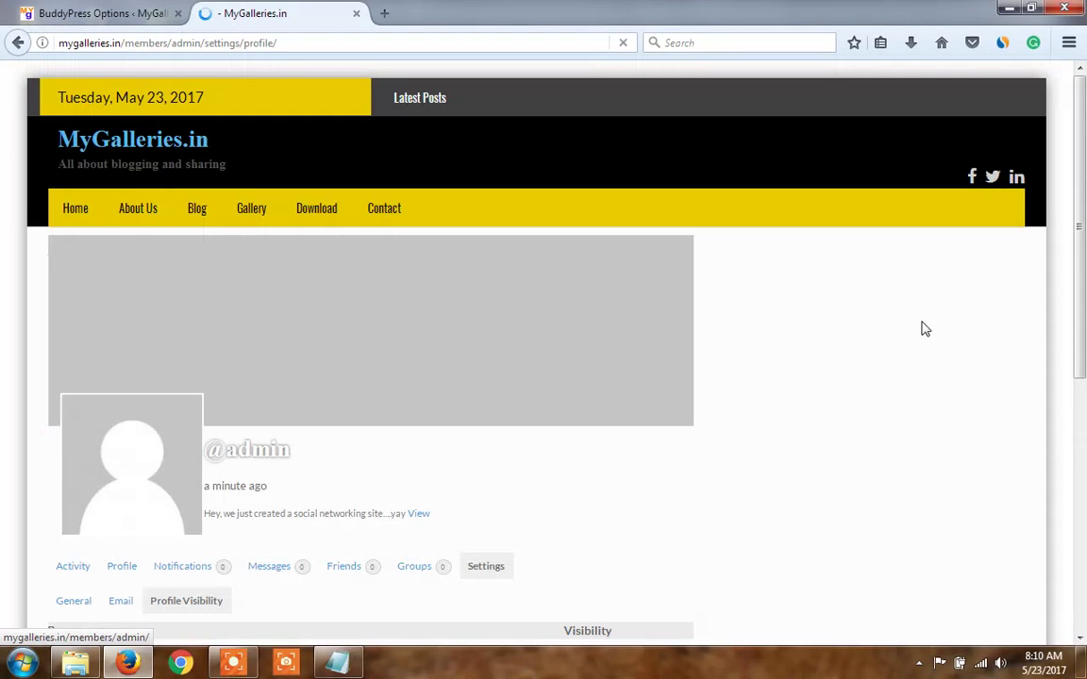
pyautogui.moveTo(1081, 279); pyautogui.dragTo(1083, 305)
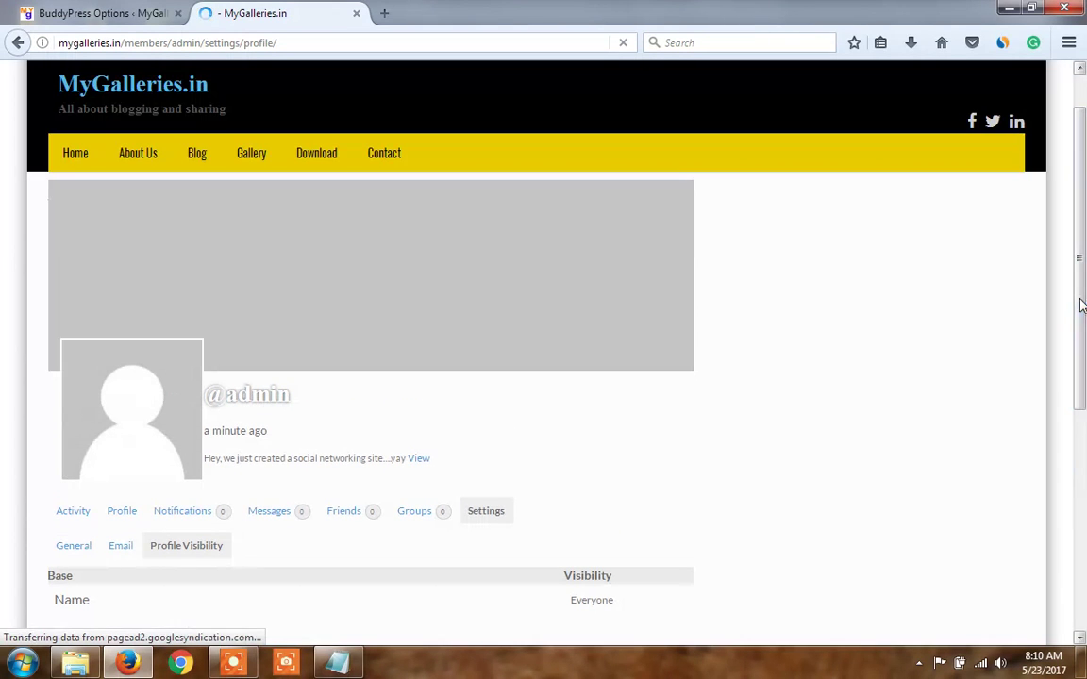
# - Return to the BuddyPress Options page and open the Manage Signups page for users
pyautogui.click(104, 14)
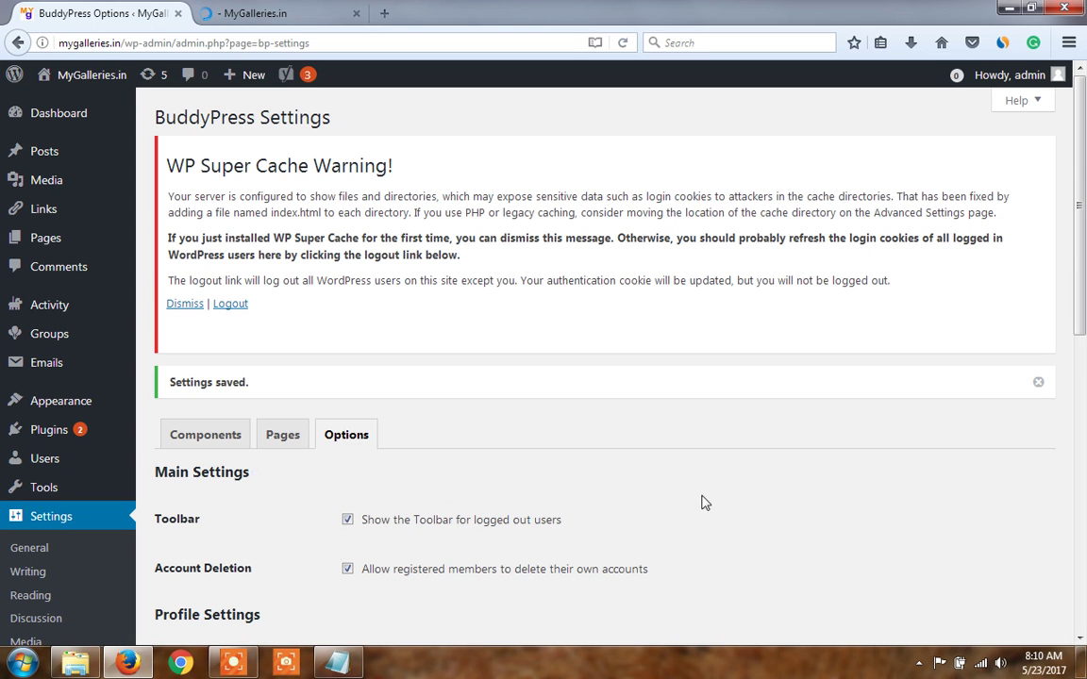
pyautogui.moveTo(1084, 313); pyautogui.dragTo(1083, 342)
pyautogui.scroll(-1, 497, 306)
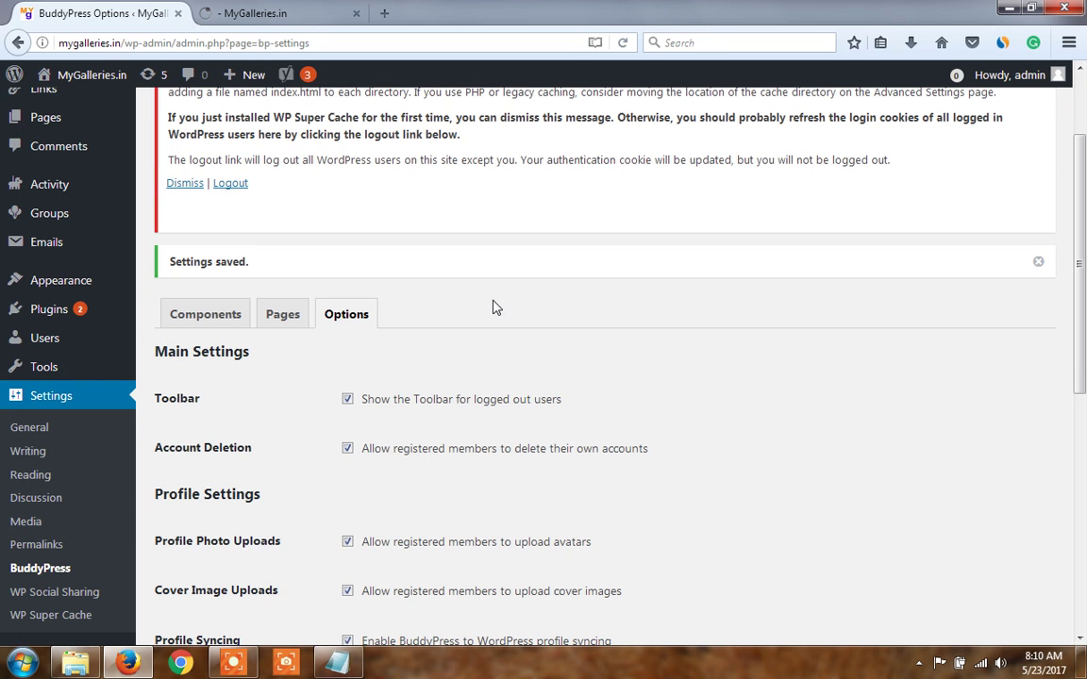
pyautogui.moveTo(64, 346)
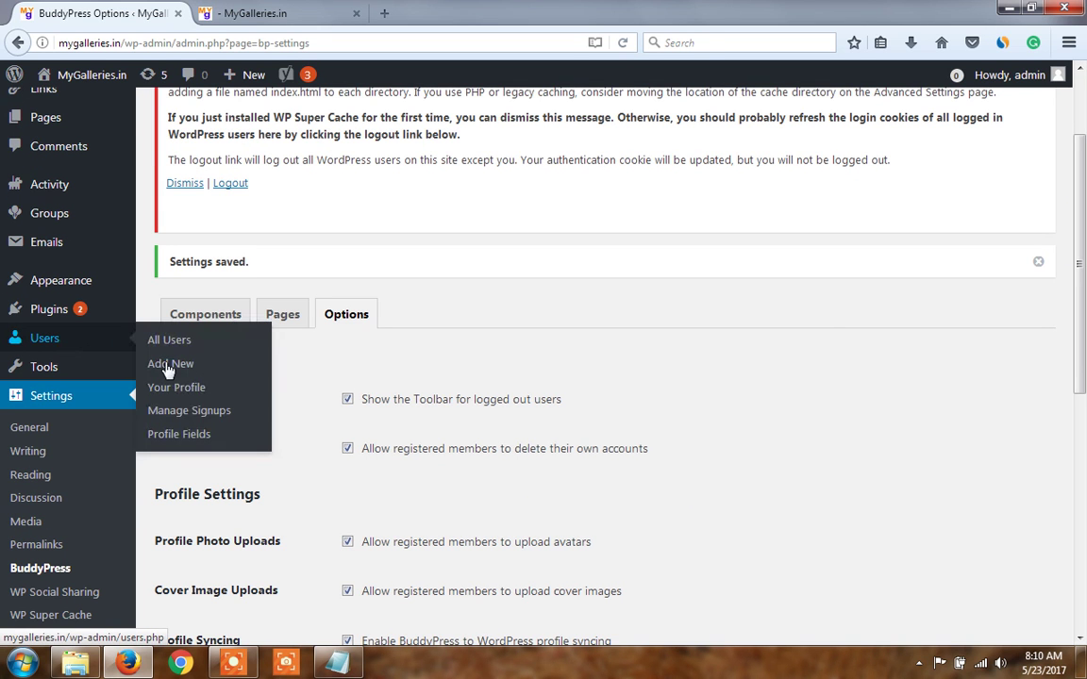
pyautogui.click(184, 411)
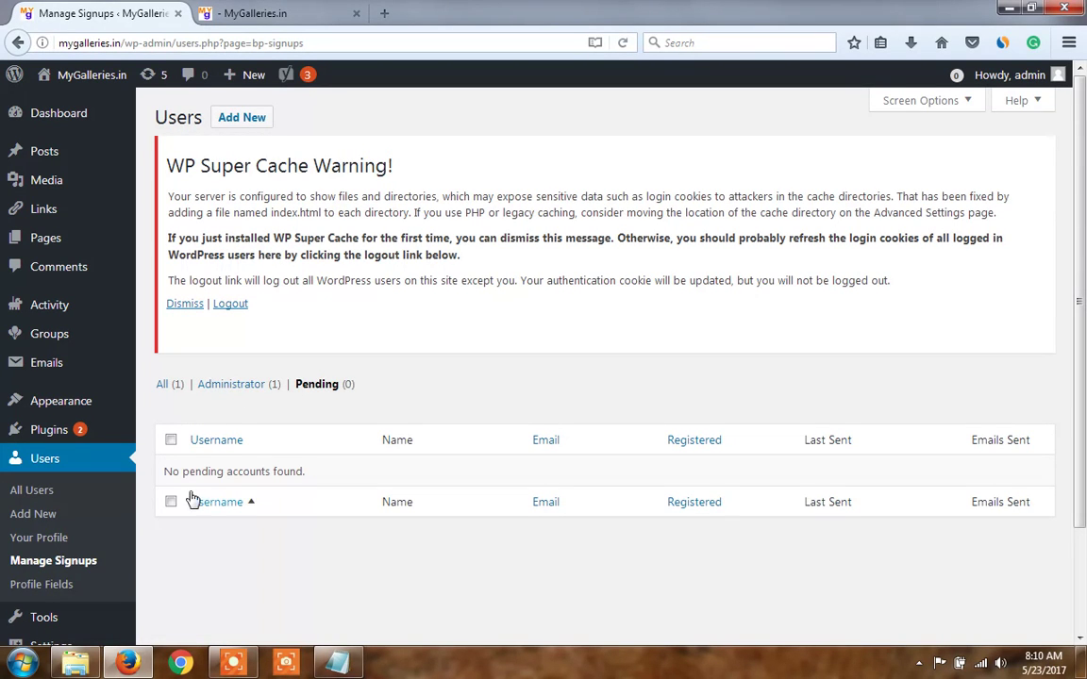
# - Start a new profile field in the Base (Primary) group and name it "Your Interest"
pyautogui.click(74, 586)
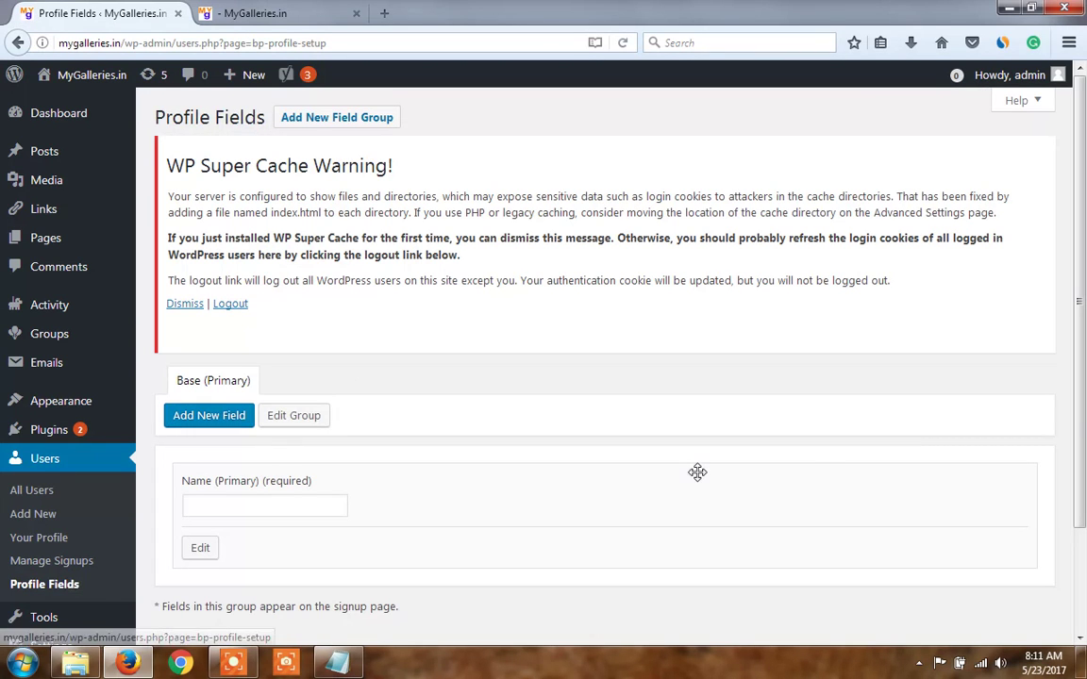
pyautogui.scroll(-3, 1069, 380)
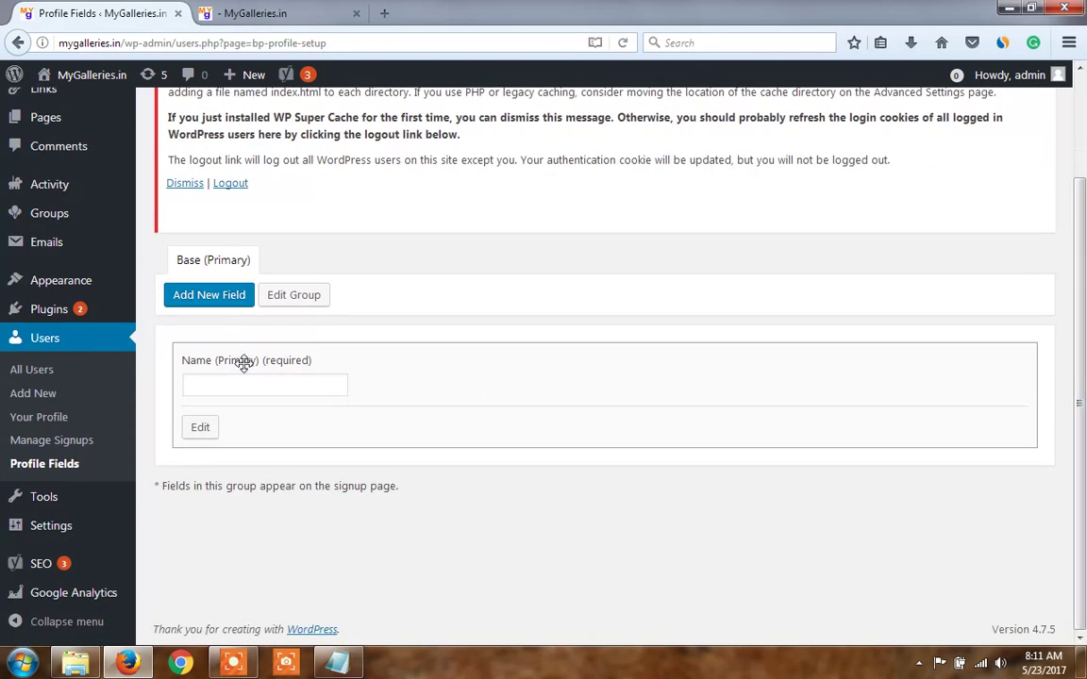
pyautogui.click(227, 300)
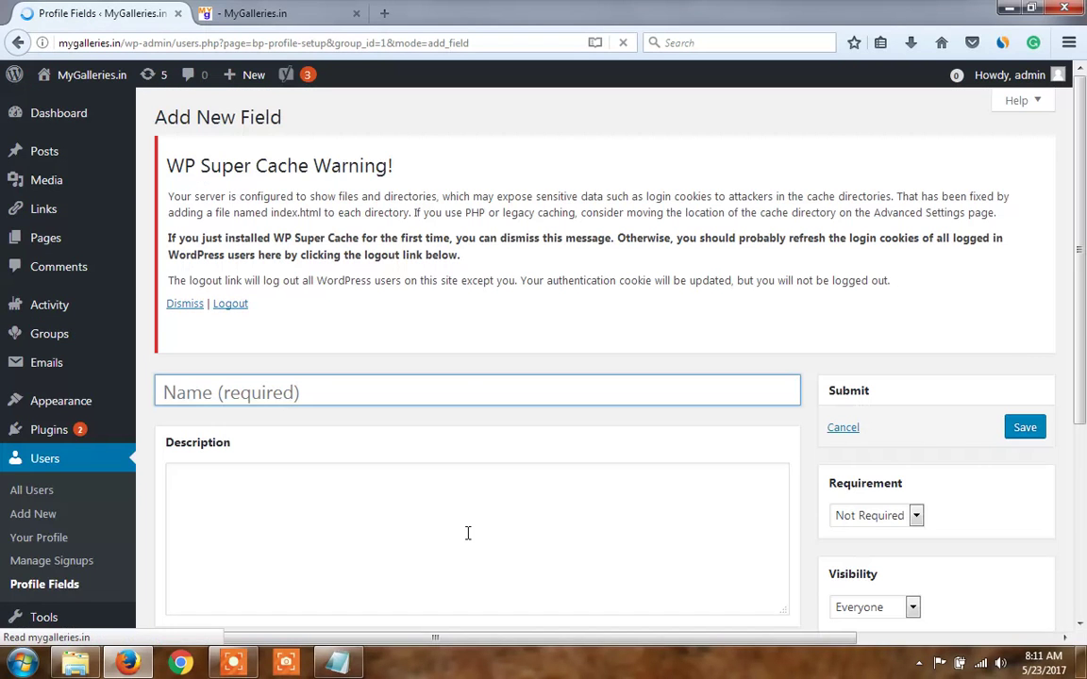
pyautogui.click(462, 391)
pyautogui.write('Your Intet')
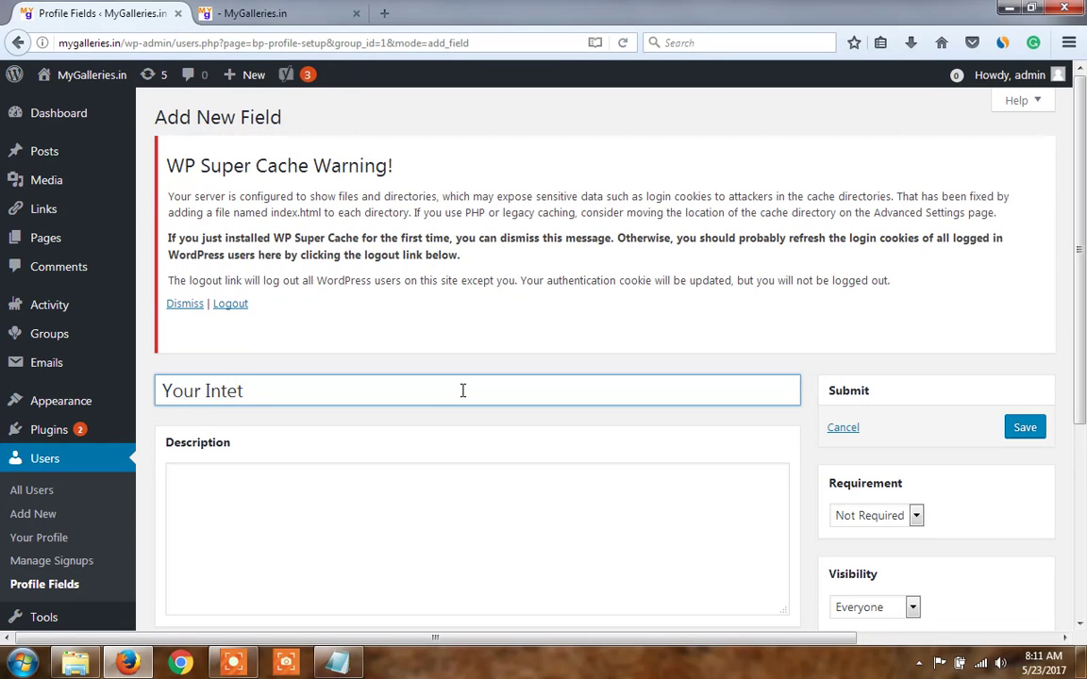
pyautogui.press('BackSpace')
pyautogui.write('rest')
# - Enter "bla bla bla" as the description of the new profile field
pyautogui.click(403, 520)
pyautogui.write('b')
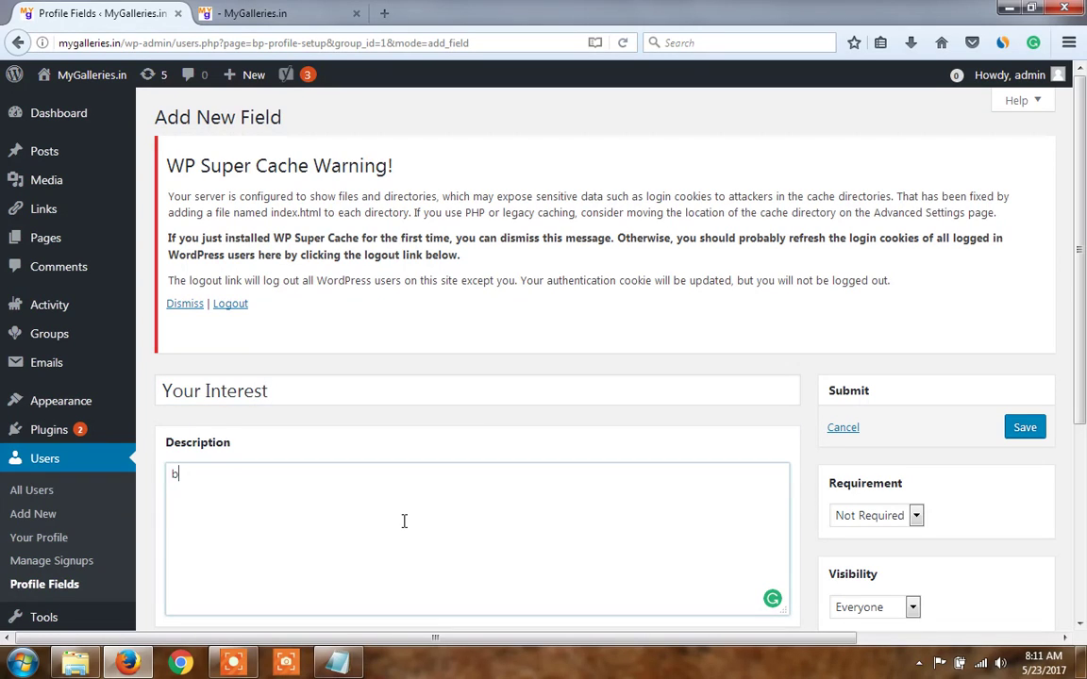
pyautogui.write('lal bla bla')
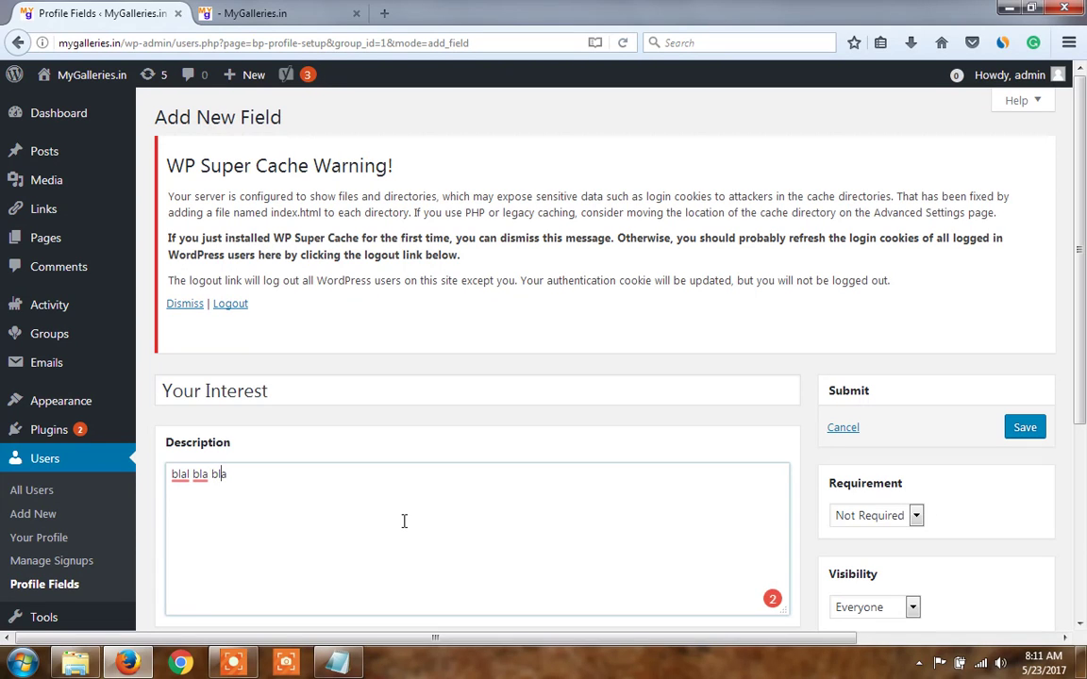
pyautogui.press('Left')
pyautogui.press('Left')
pyautogui.press('Left')
pyautogui.press('Left')
pyautogui.press('Left')
pyautogui.press('Left')
pyautogui.press('Left')
pyautogui.press('Left')
pyautogui.press('Left')
pyautogui.press('Left')
pyautogui.press('Right')
pyautogui.press('Delete')
# - Set the new field's visibility to My Friends and save the field
pyautogui.scroll(-4, 1085, 314)
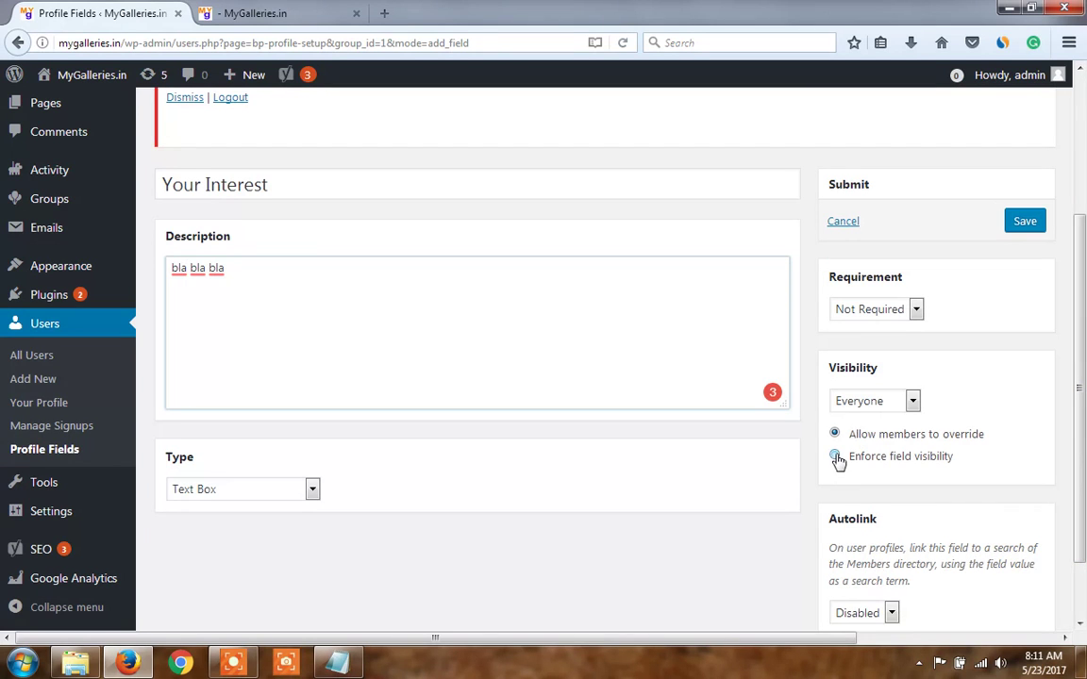
pyautogui.click(867, 401)
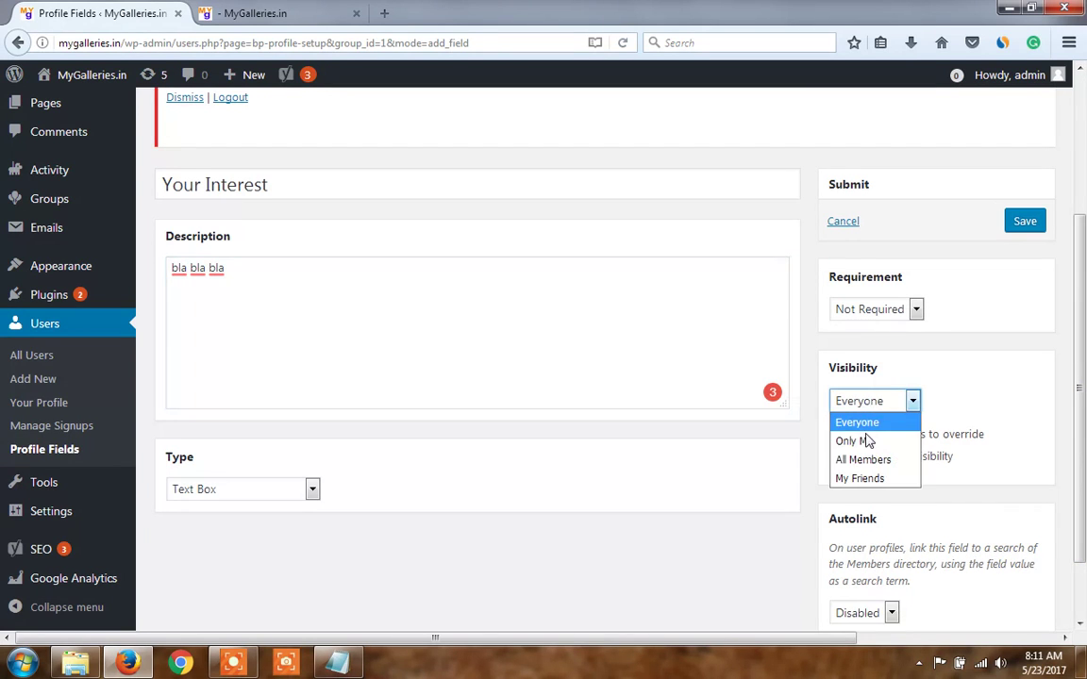
pyautogui.click(858, 478)
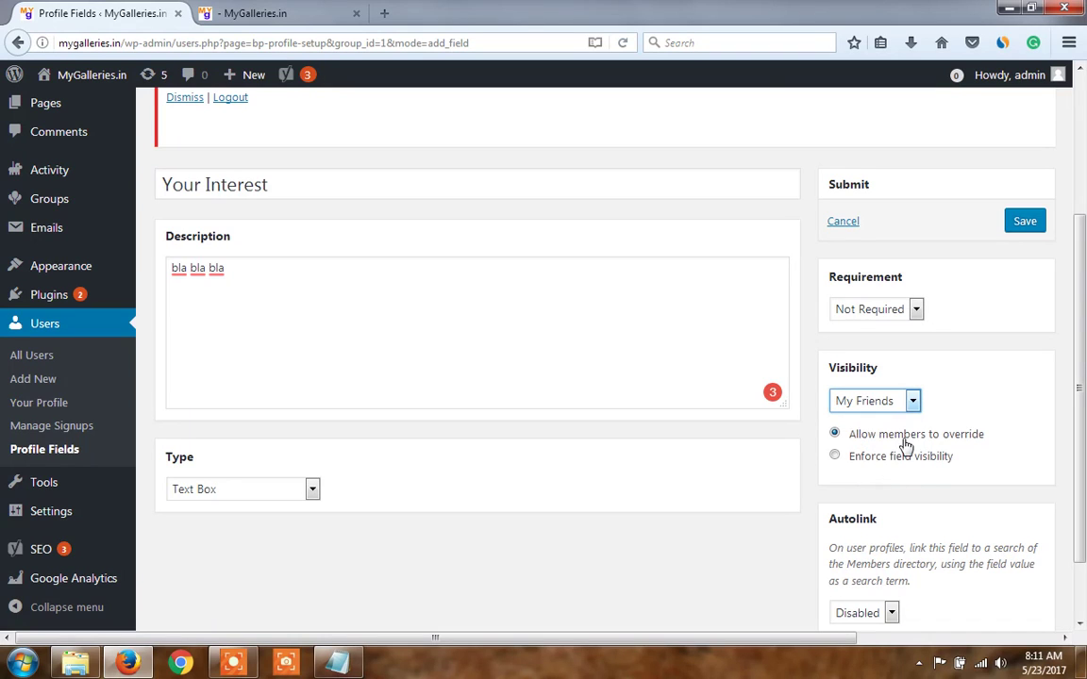
pyautogui.click(1025, 225)
pyautogui.click(1024, 223)
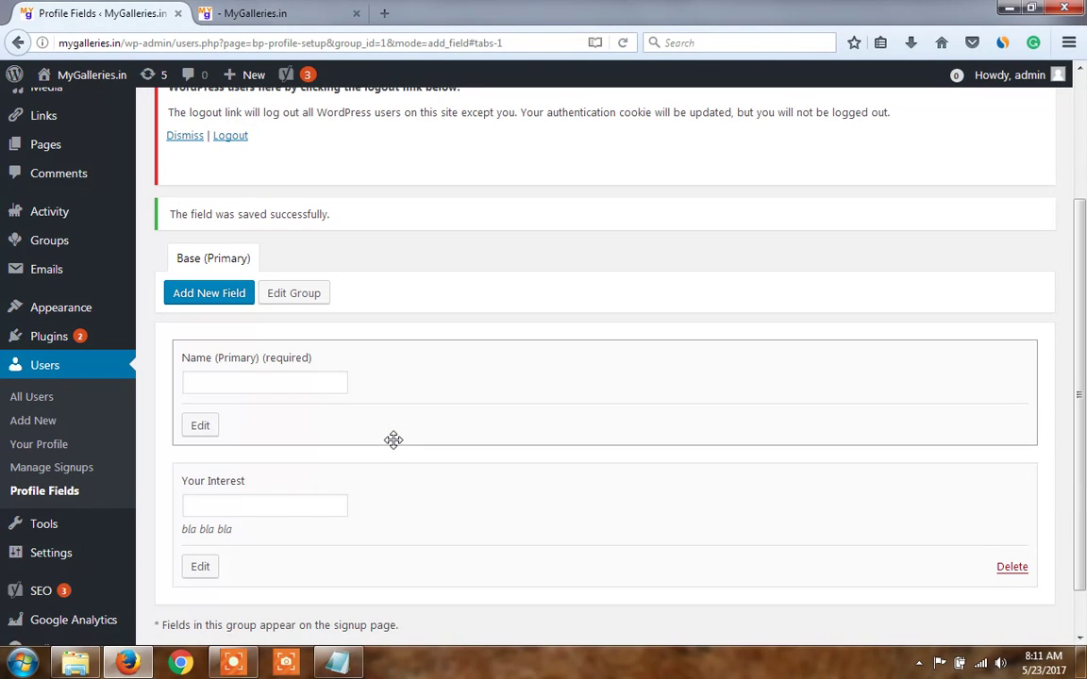
# - Open the Extended Profile of your own account, review its Base fields and update the profile
pyautogui.click(38, 445)
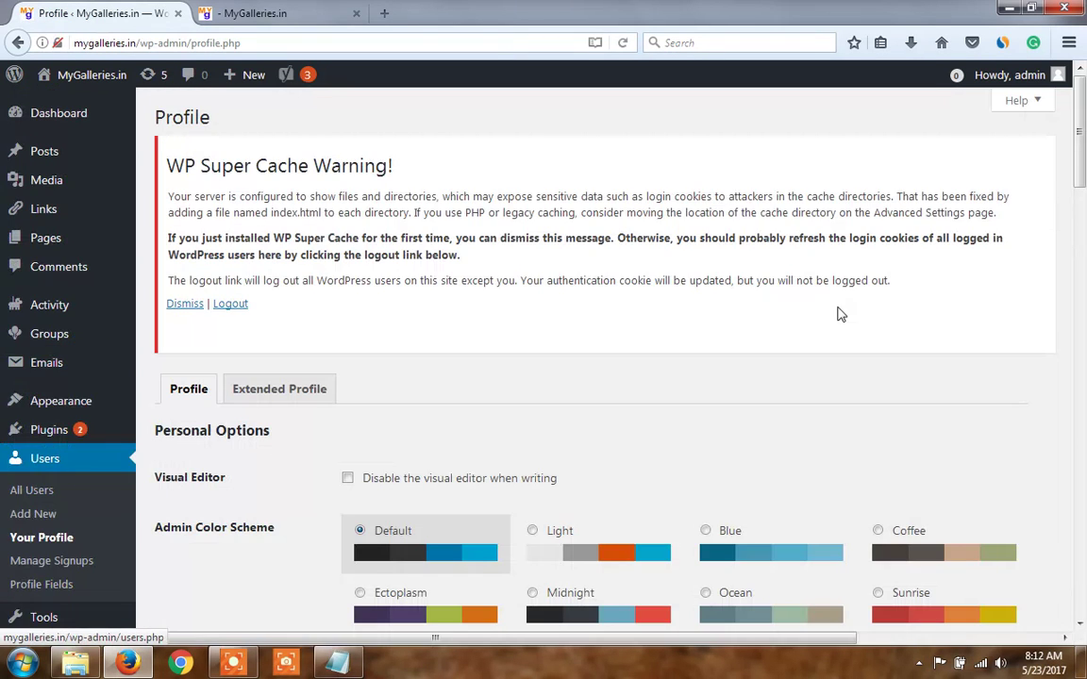
pyautogui.moveTo(1082, 181)
pyautogui.mouseDown()
pyautogui.moveTo(1083, 377)
pyautogui.moveTo(1082, 180)
pyautogui.mouseUp()
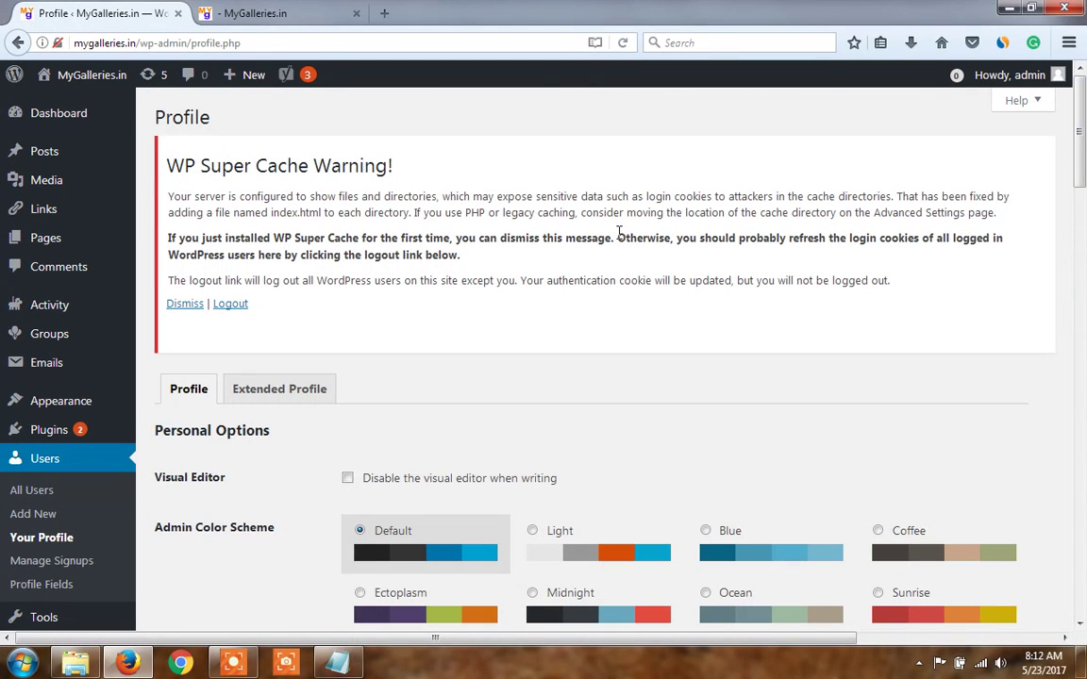
pyautogui.click(315, 400)
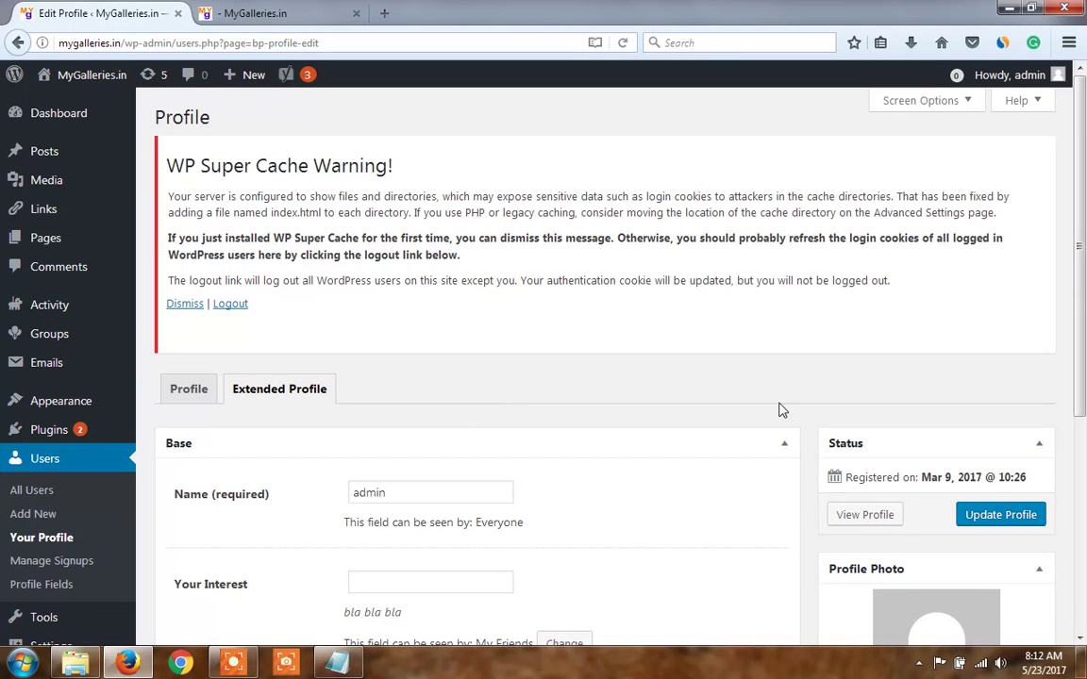
pyautogui.scroll(-1, 1084, 366)
pyautogui.moveTo(1084, 366); pyautogui.dragTo(1083, 515)
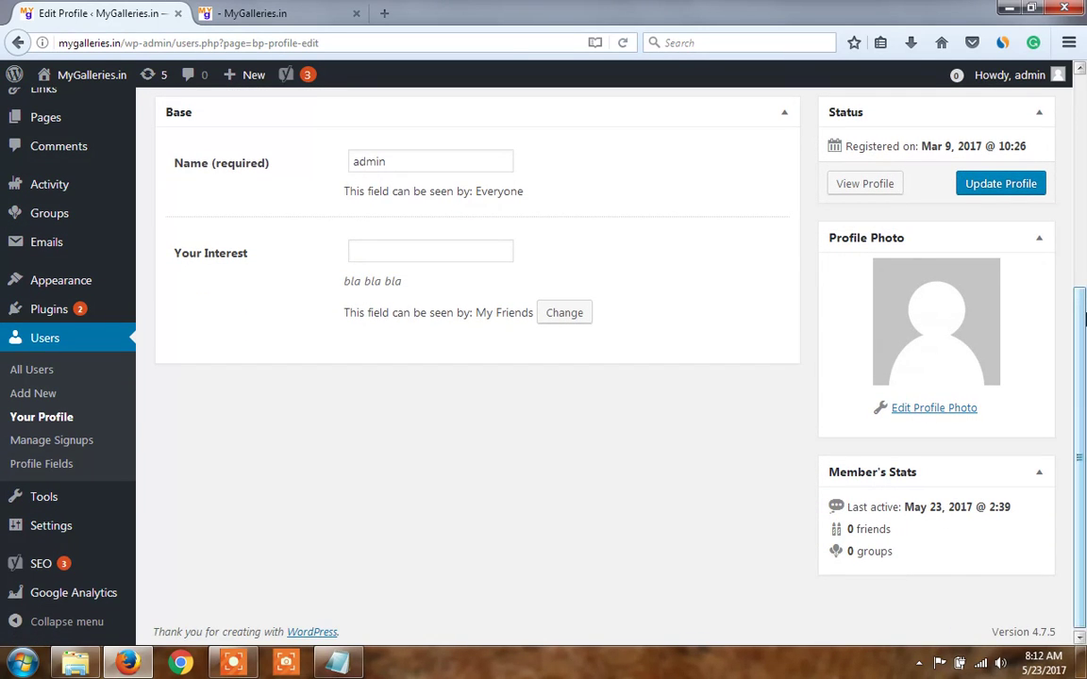
pyautogui.scroll(3, 1007, 374)
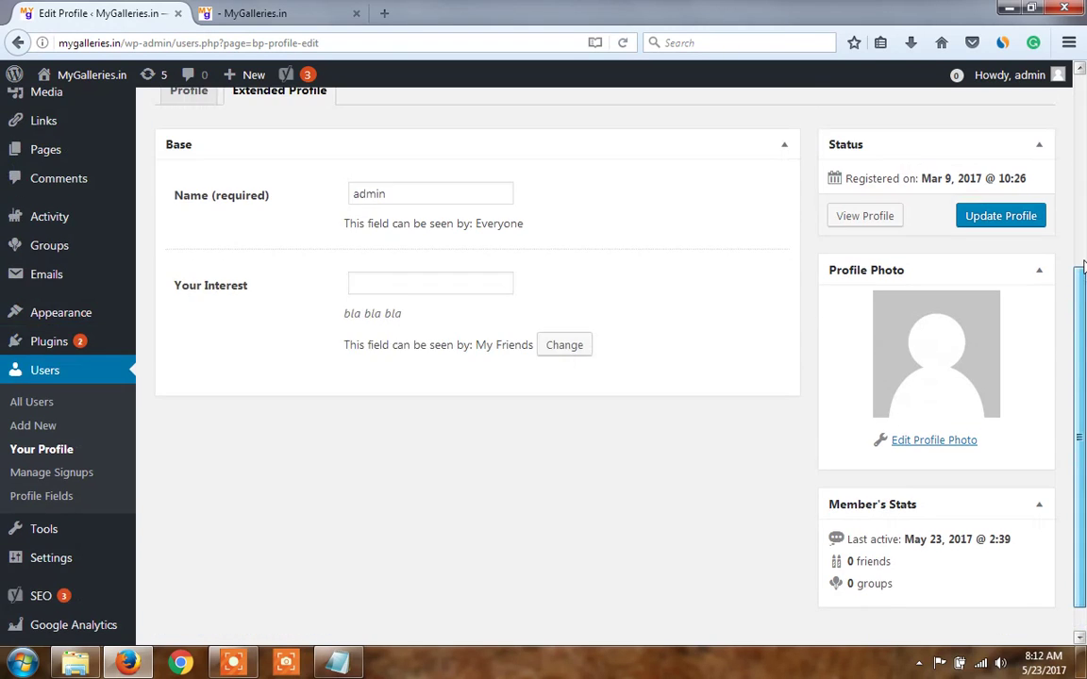
pyautogui.click(1004, 351)
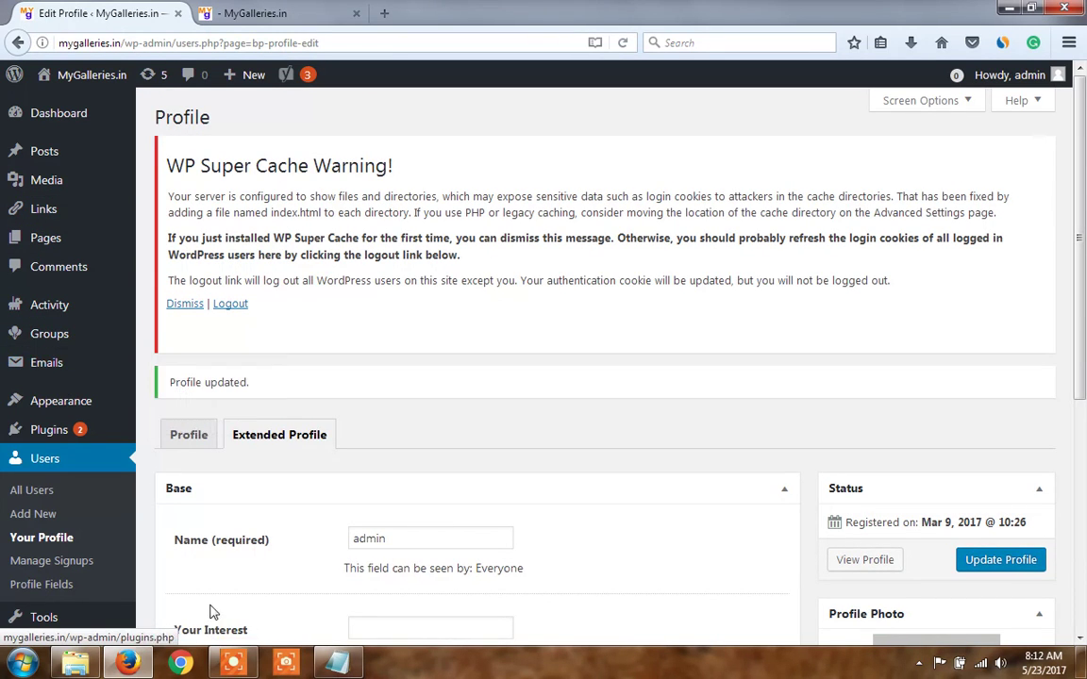
pyautogui.moveTo(566, 651)
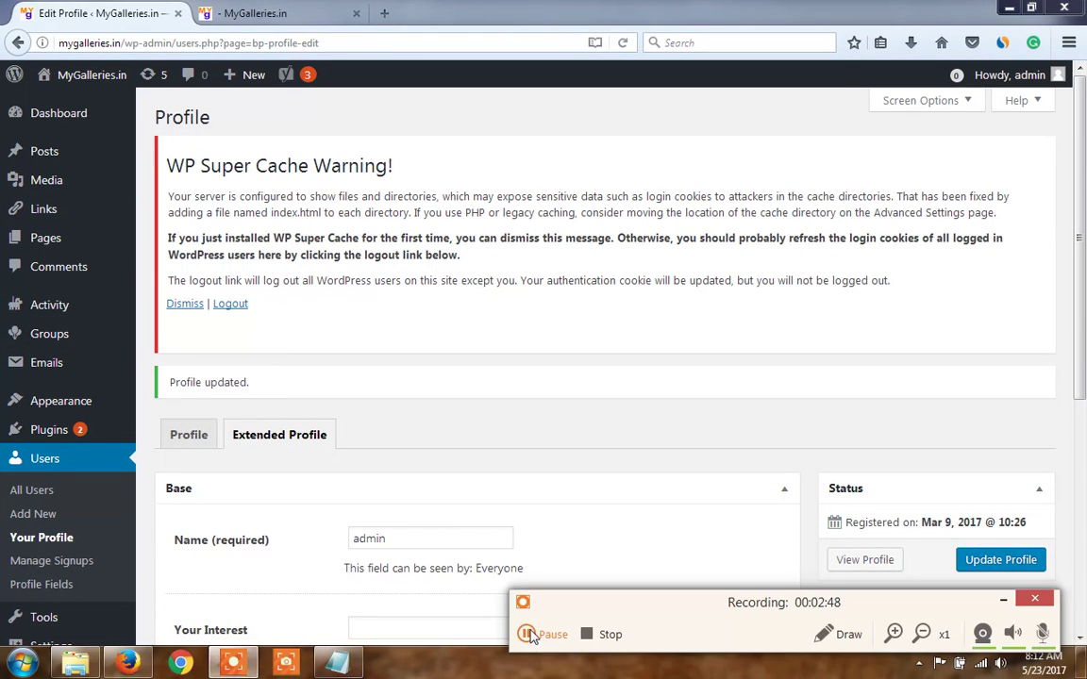
pyautogui.click(525, 634)
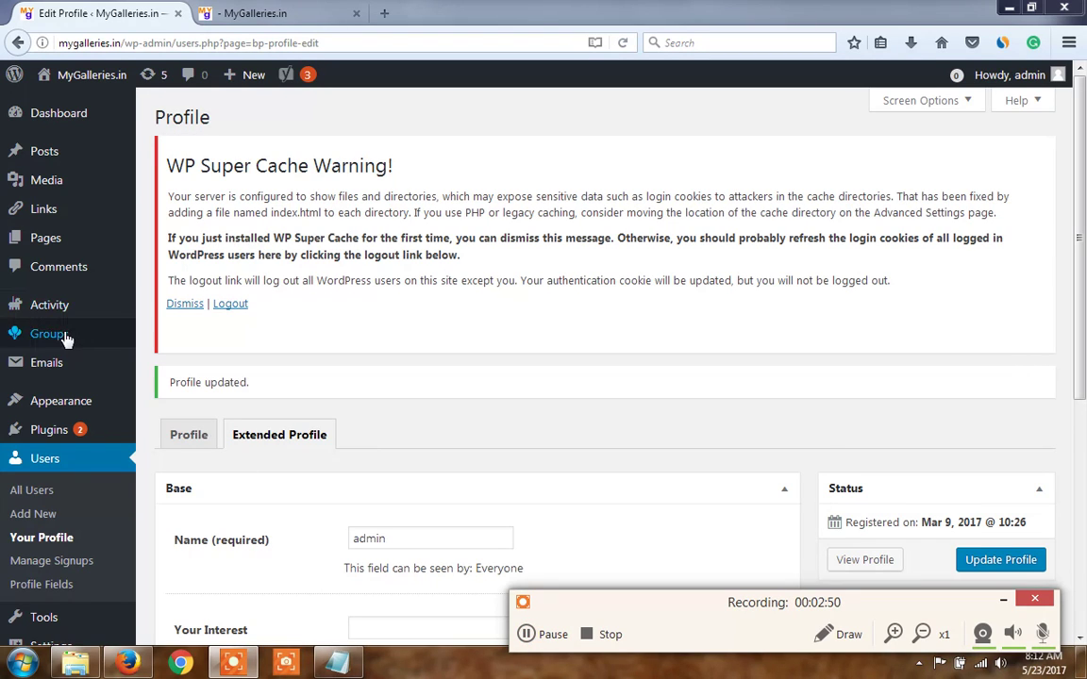
# - Create a new group named "Awesome" with the description "bla bla bla" and continue to its settings
pyautogui.click(66, 337)
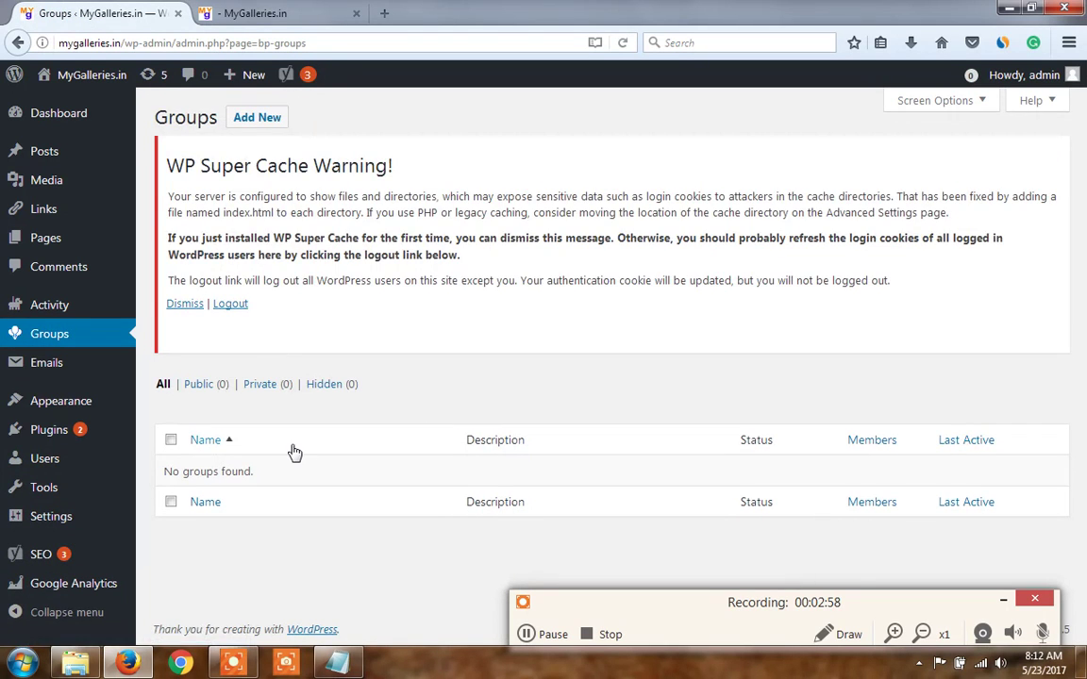
pyautogui.click(268, 122)
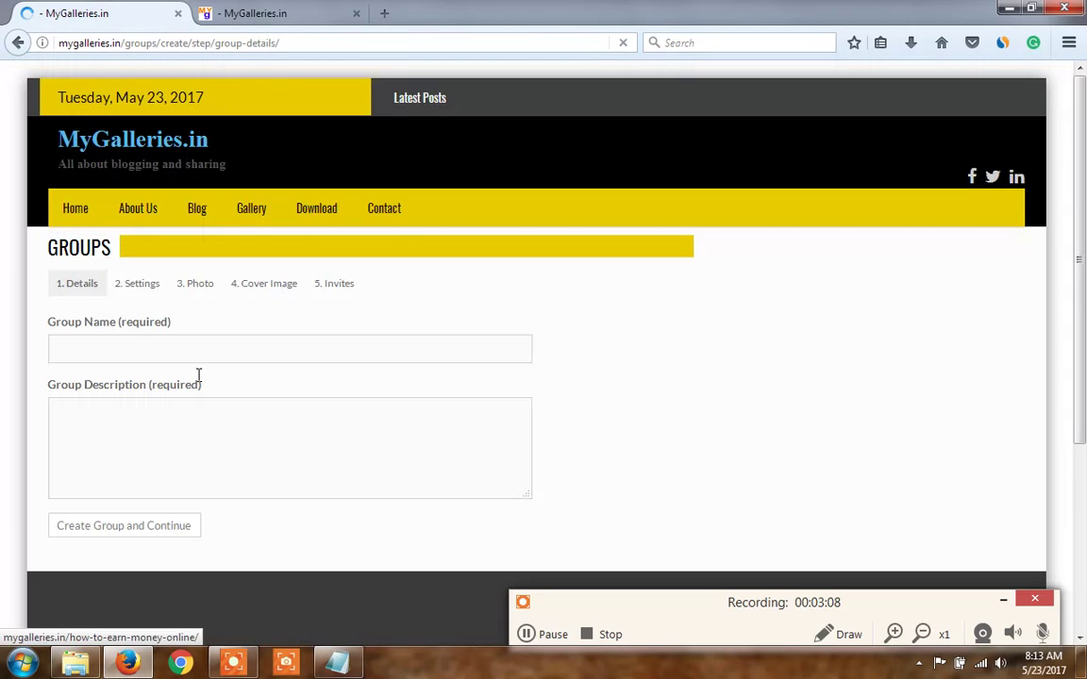
pyautogui.click(198, 361)
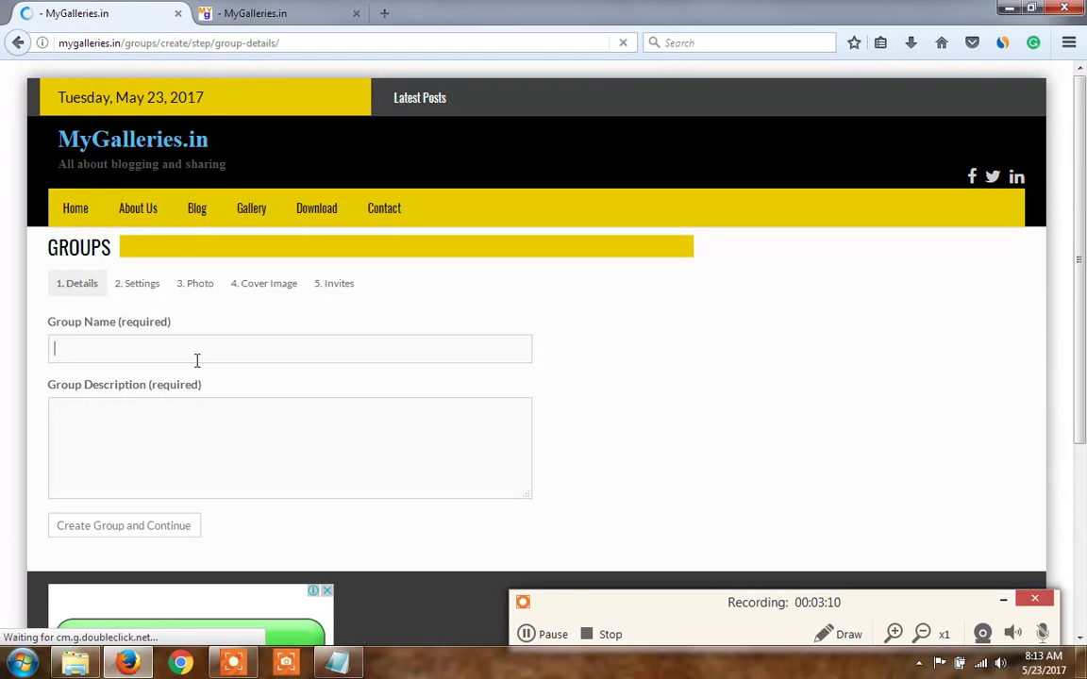
pyautogui.write('Awesome')
pyautogui.press('Tab')
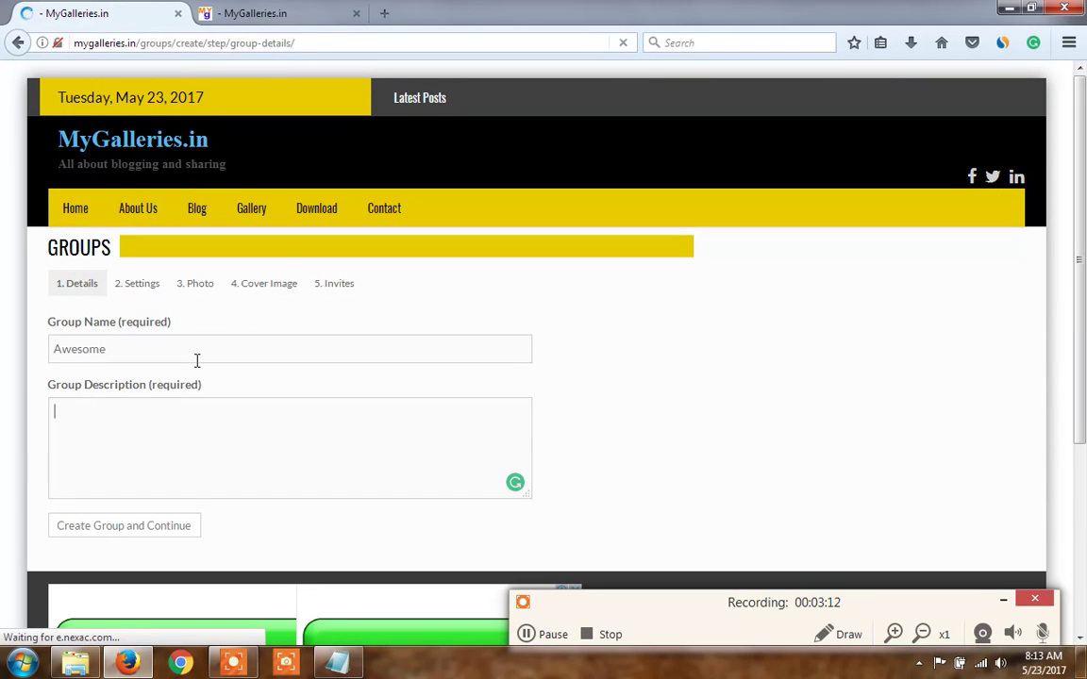
pyautogui.write('bla')
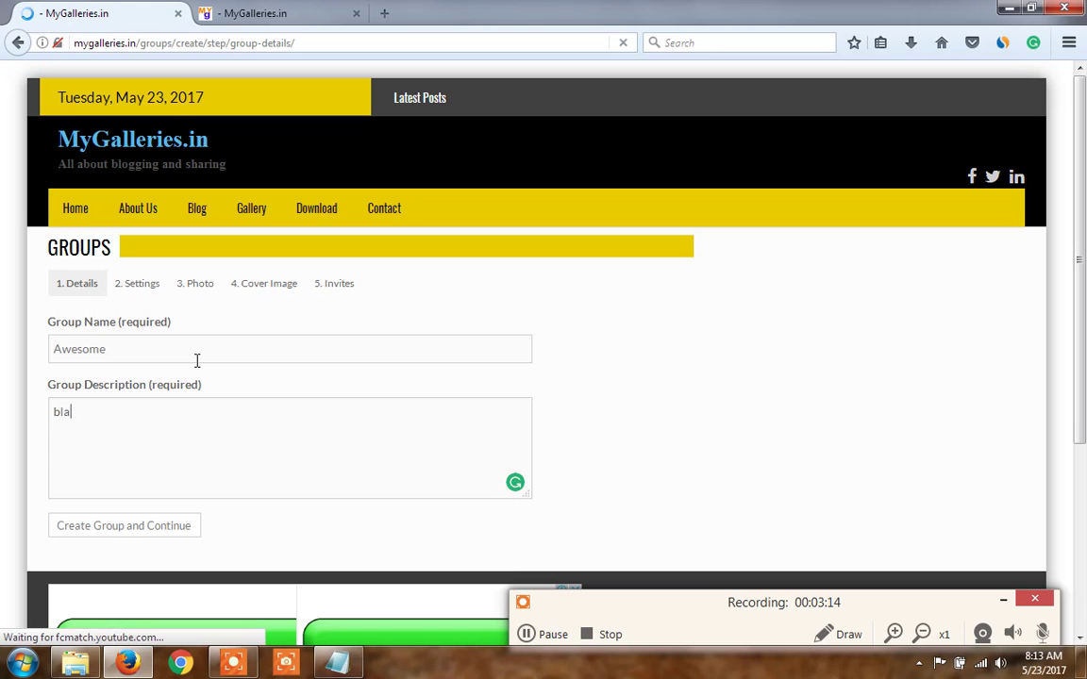
pyautogui.write(' bla bla')
pyautogui.click(117, 530)
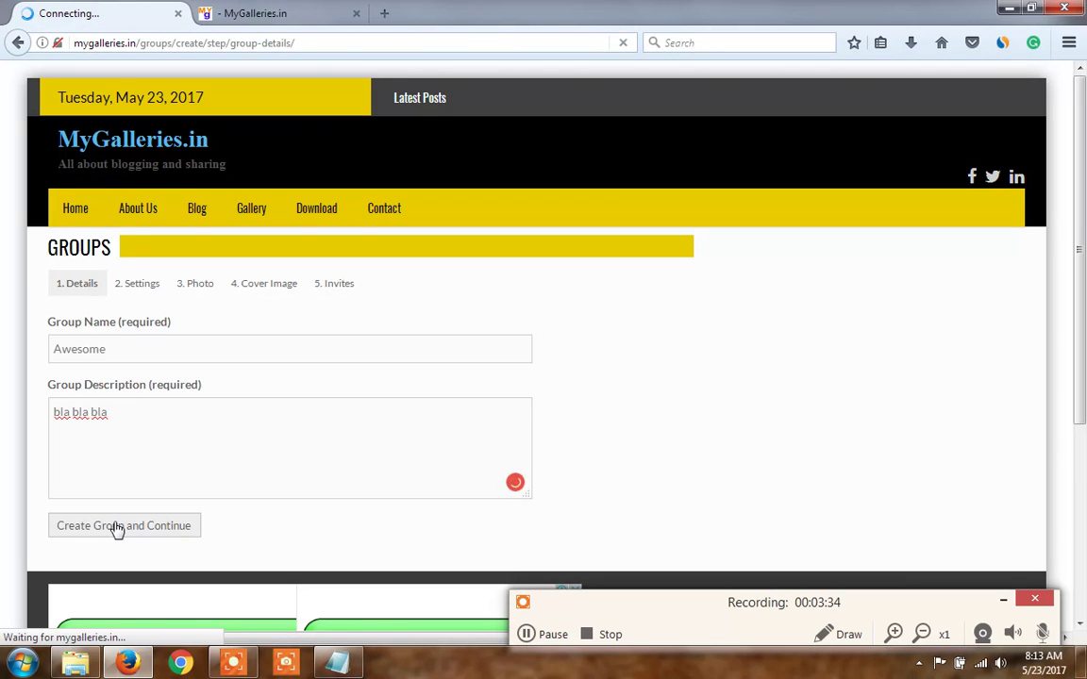
pyautogui.click(525, 635)
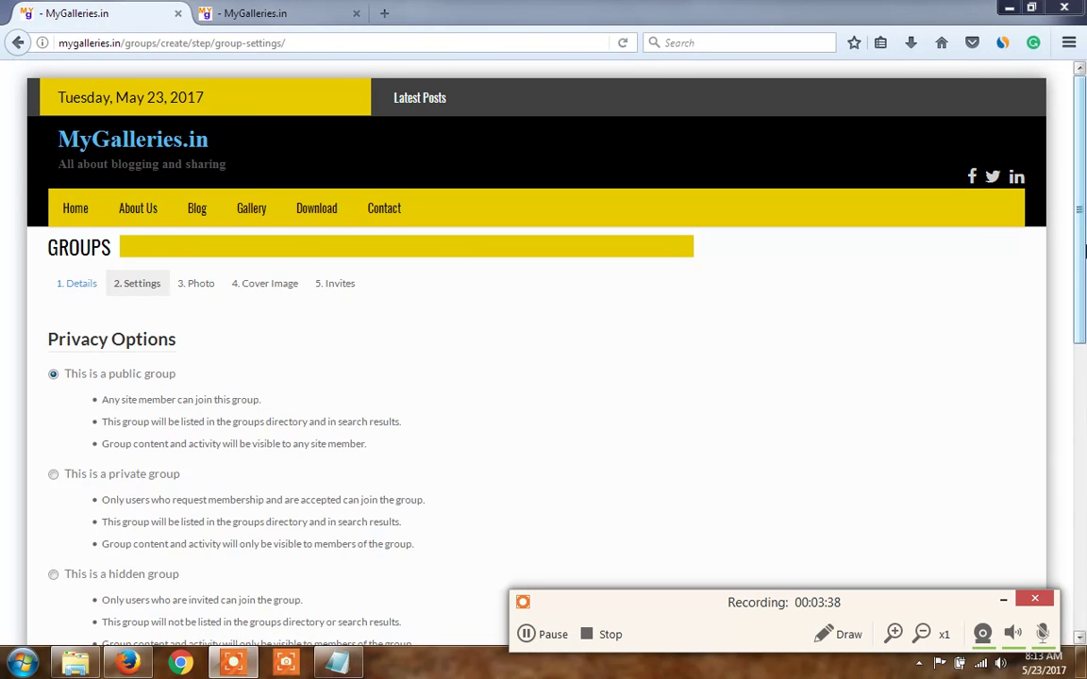
# - Review the group's privacy and invitation options, keep it public with all group members allowed to invite, and continue
pyautogui.scroll(-3, 1084, 321)
pyautogui.moveTo(1083, 321); pyautogui.dragTo(1083, 363)
pyautogui.scroll(2, 457, 551)
pyautogui.scroll(-2, 457, 551)
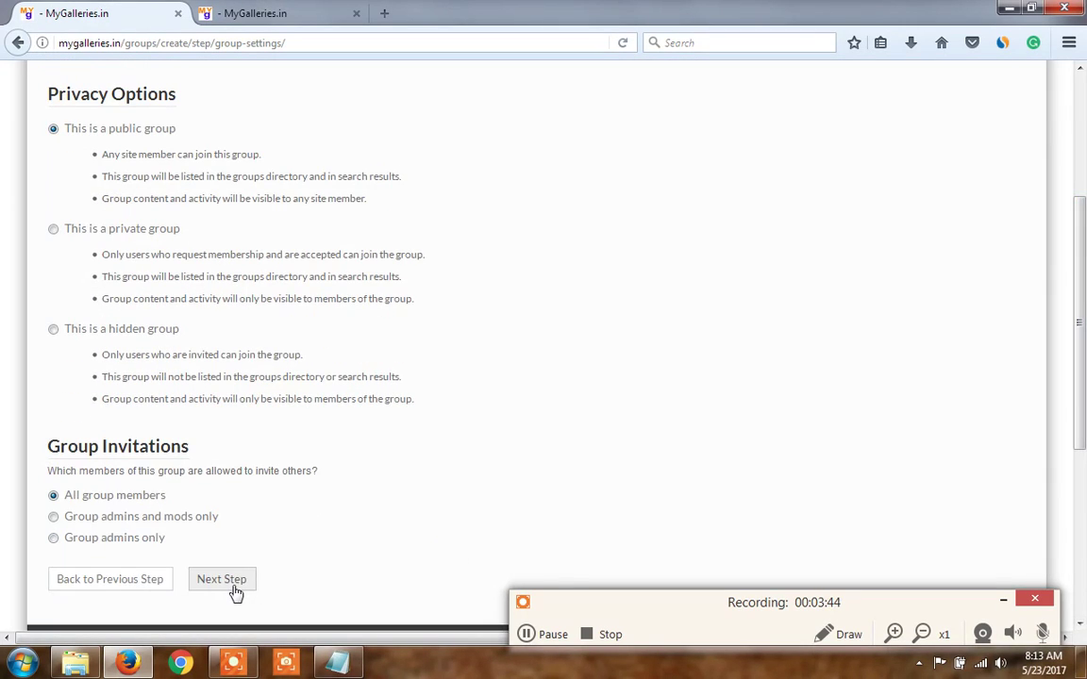
pyautogui.click(235, 587)
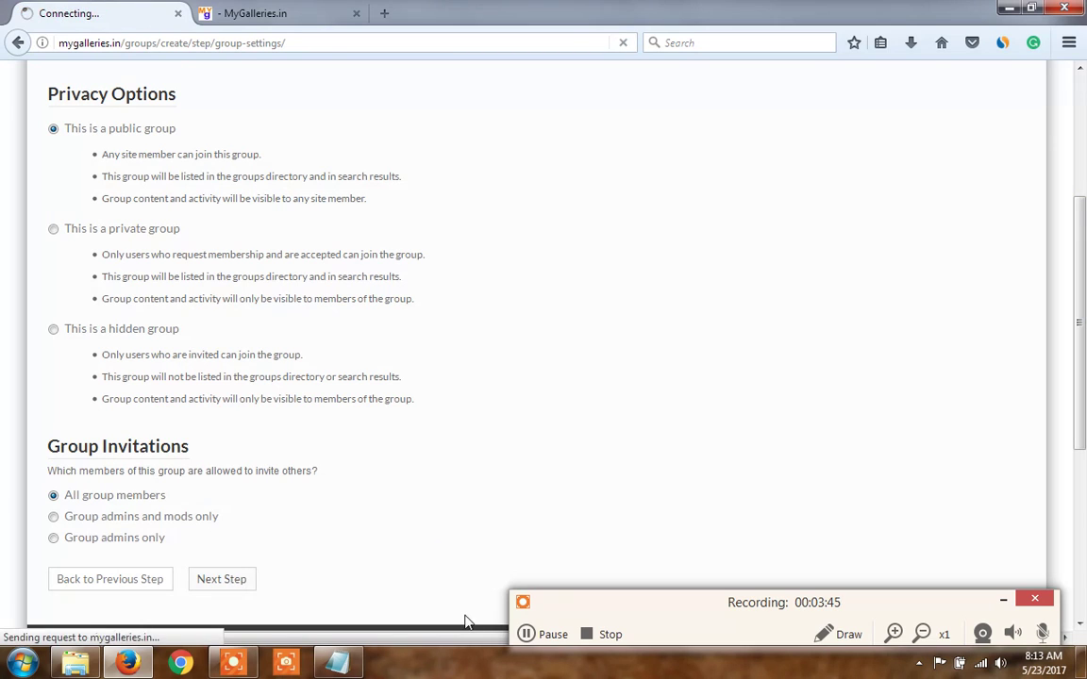
pyautogui.click(526, 634)
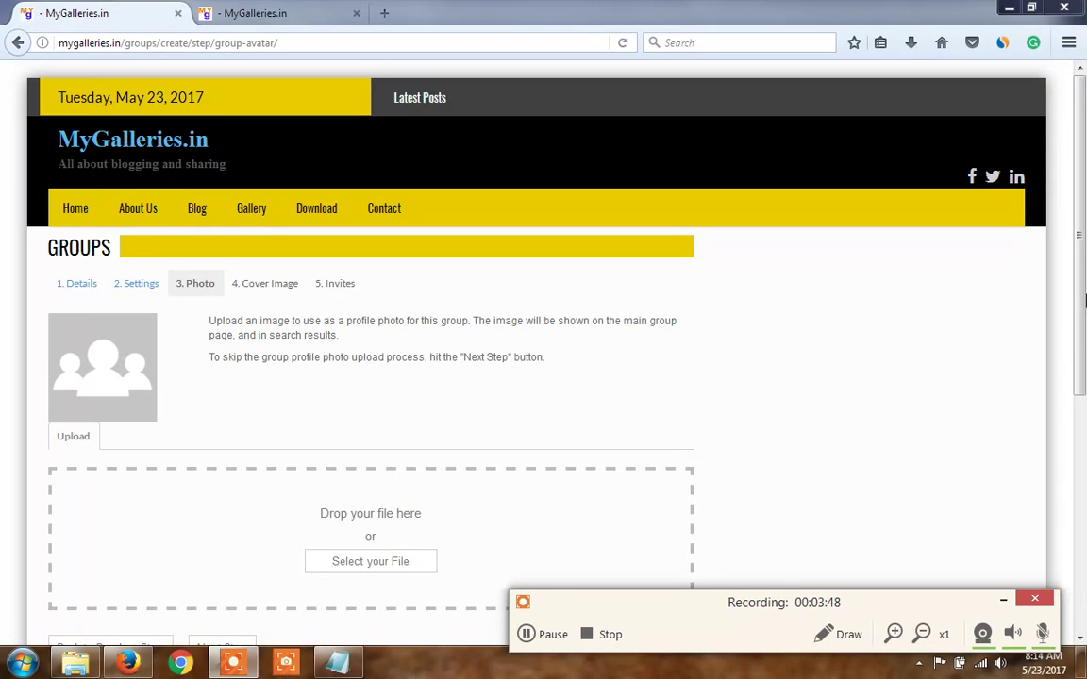
# - Skip the group's profile photo and cover image uploads and continue to the invites
pyautogui.scroll(-3, 1084, 373)
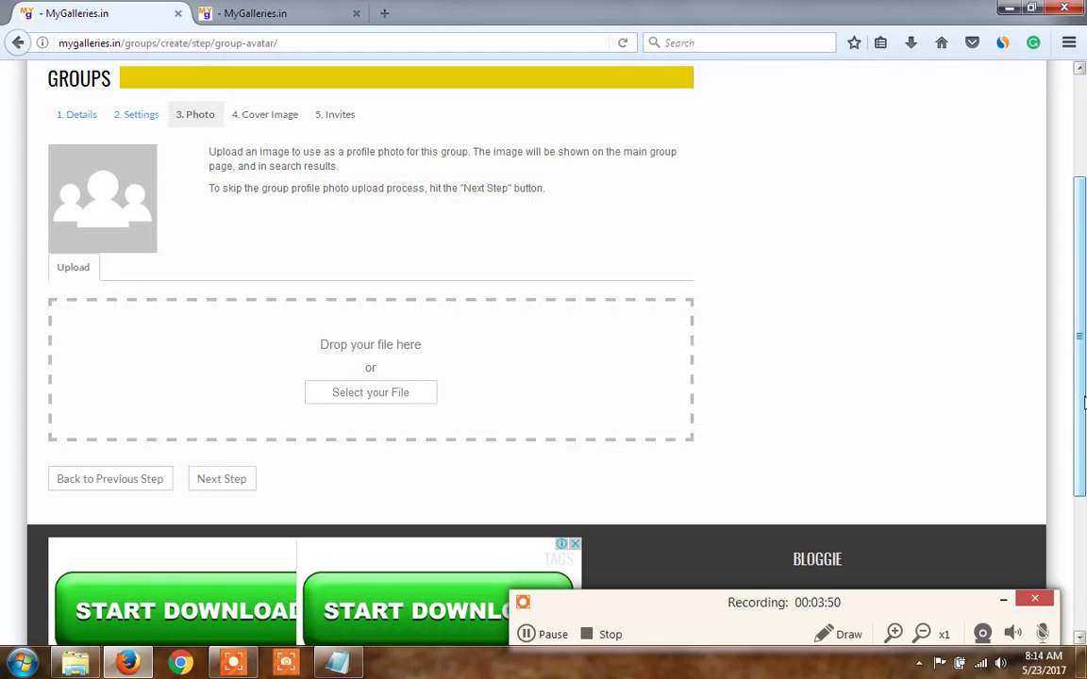
pyautogui.click(221, 482)
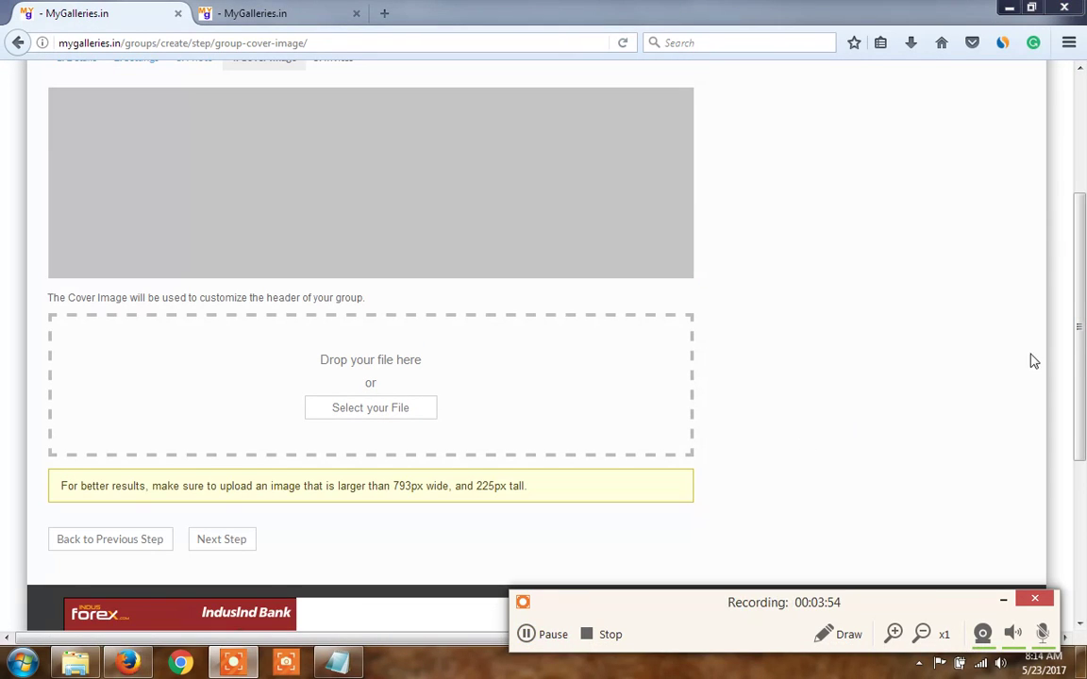
pyautogui.scroll(2, 1083, 302)
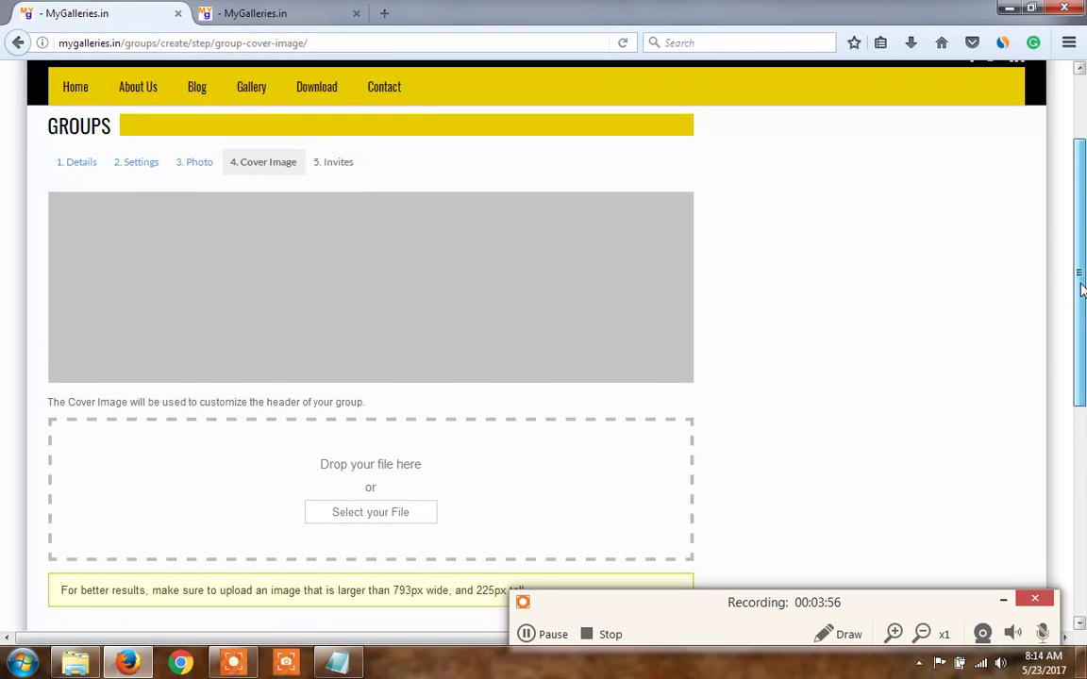
pyautogui.scroll(-3, 1083, 291)
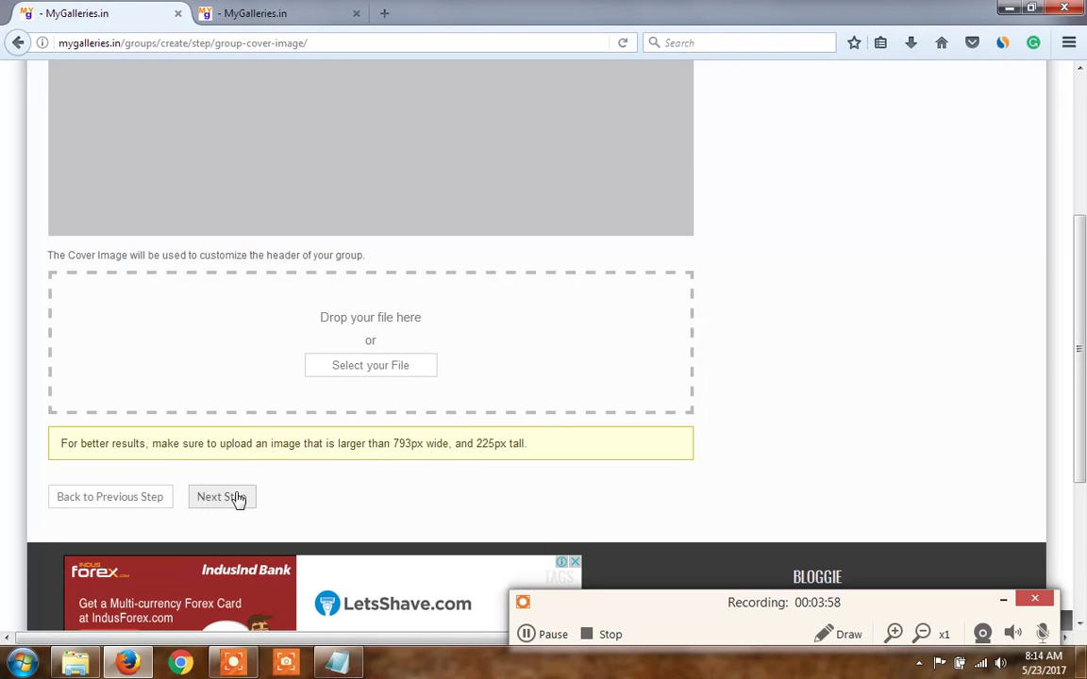
pyautogui.click(238, 500)
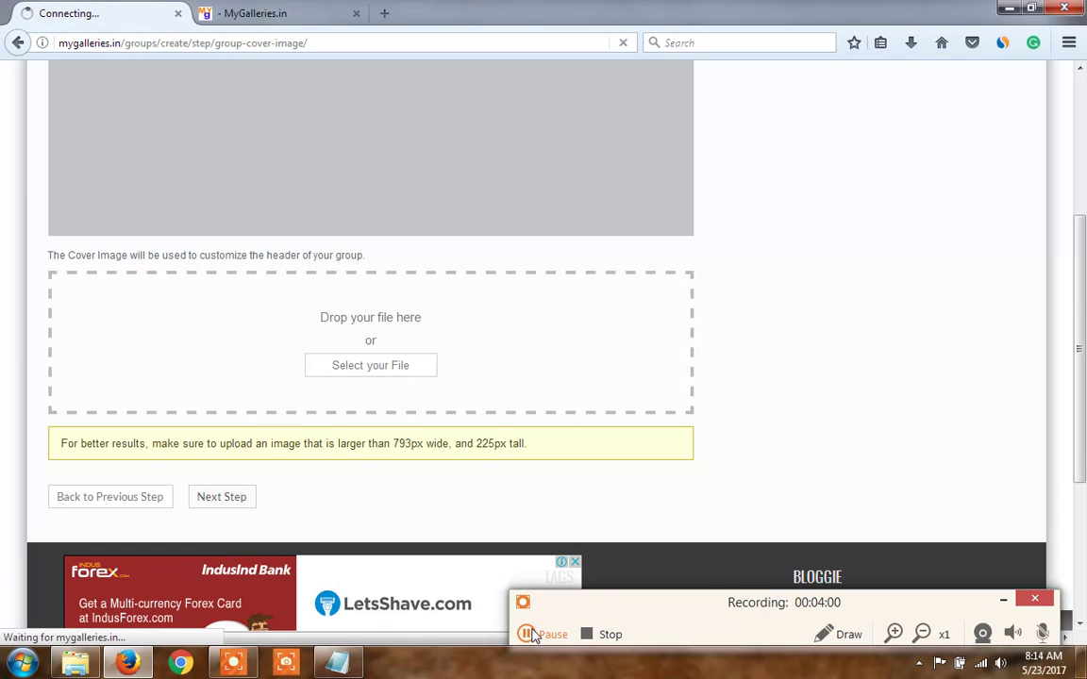
pyautogui.click(529, 634)
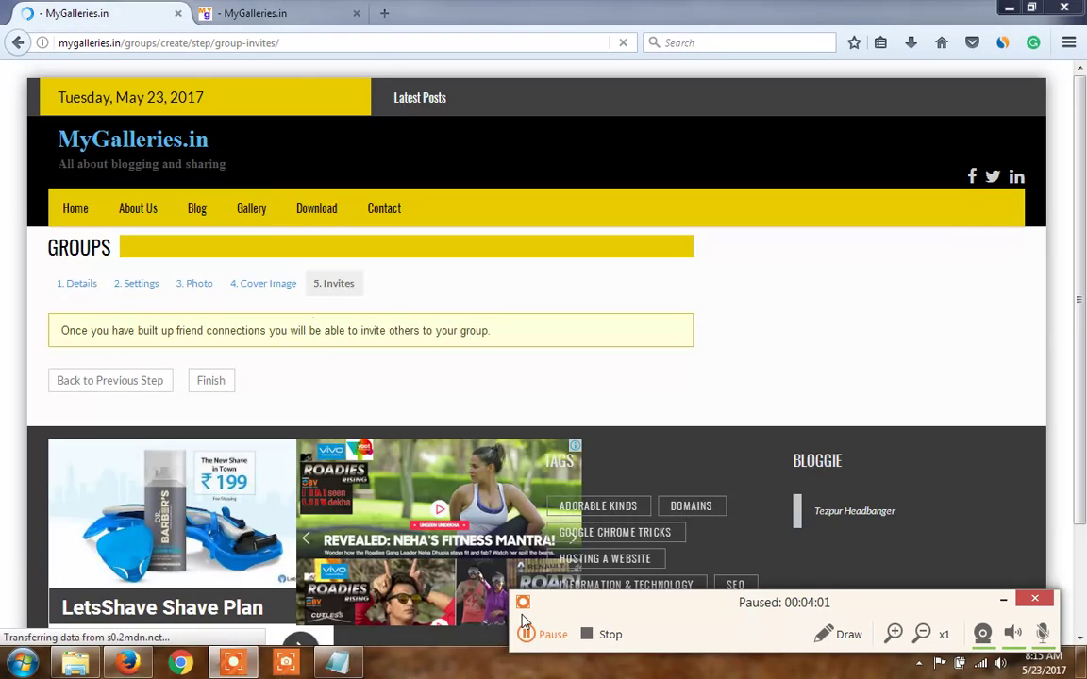
pyautogui.click(530, 635)
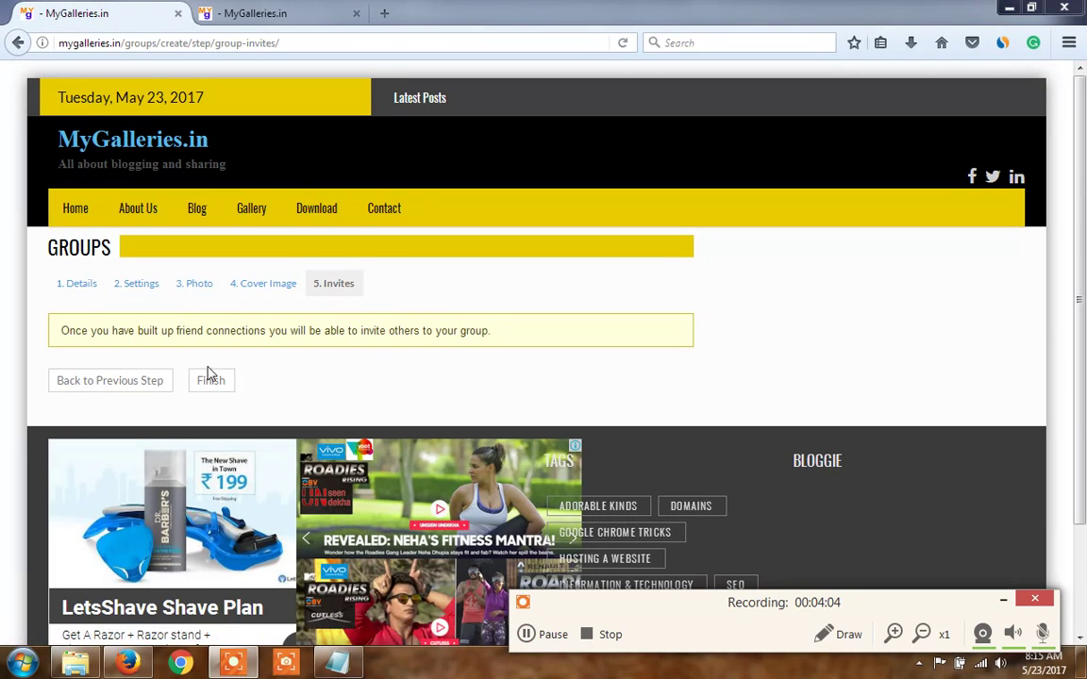
# - Finish creating the group and look through its home page down to the activity feed
pyautogui.click(212, 380)
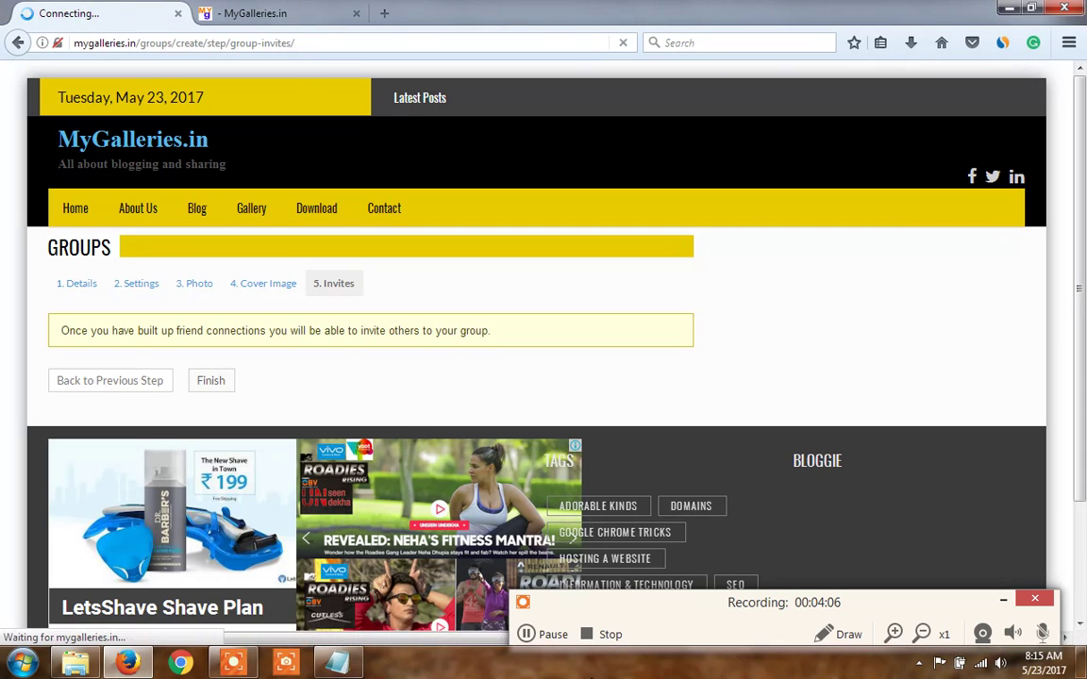
pyautogui.click(527, 634)
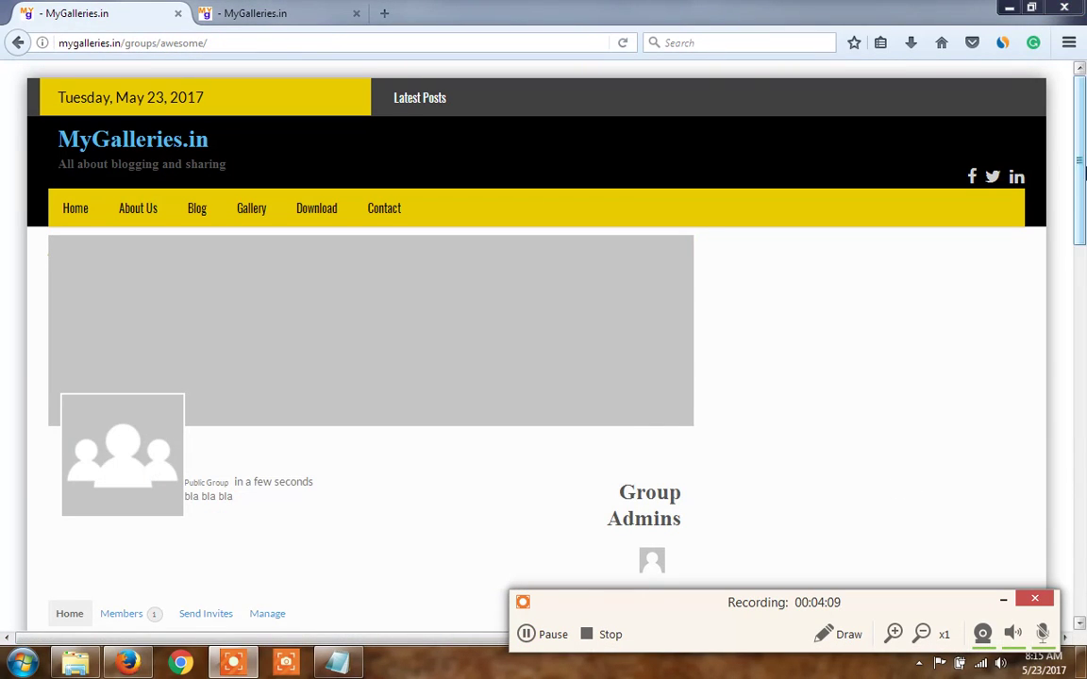
pyautogui.moveTo(1085, 172); pyautogui.dragTo(1069, 317)
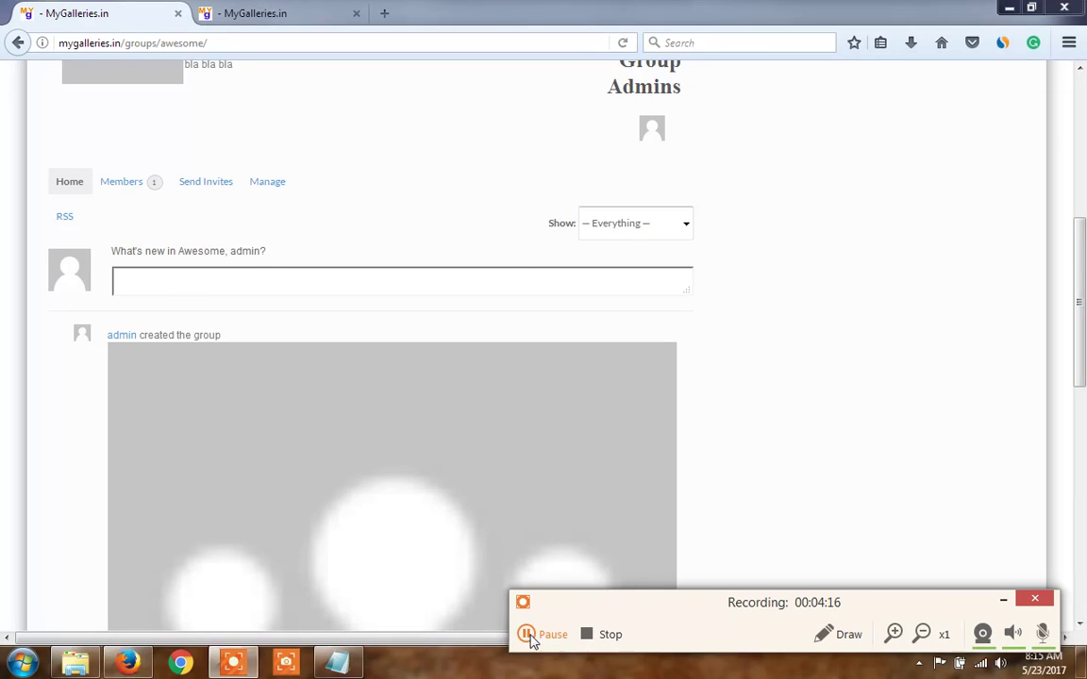
pyautogui.click(530, 636)
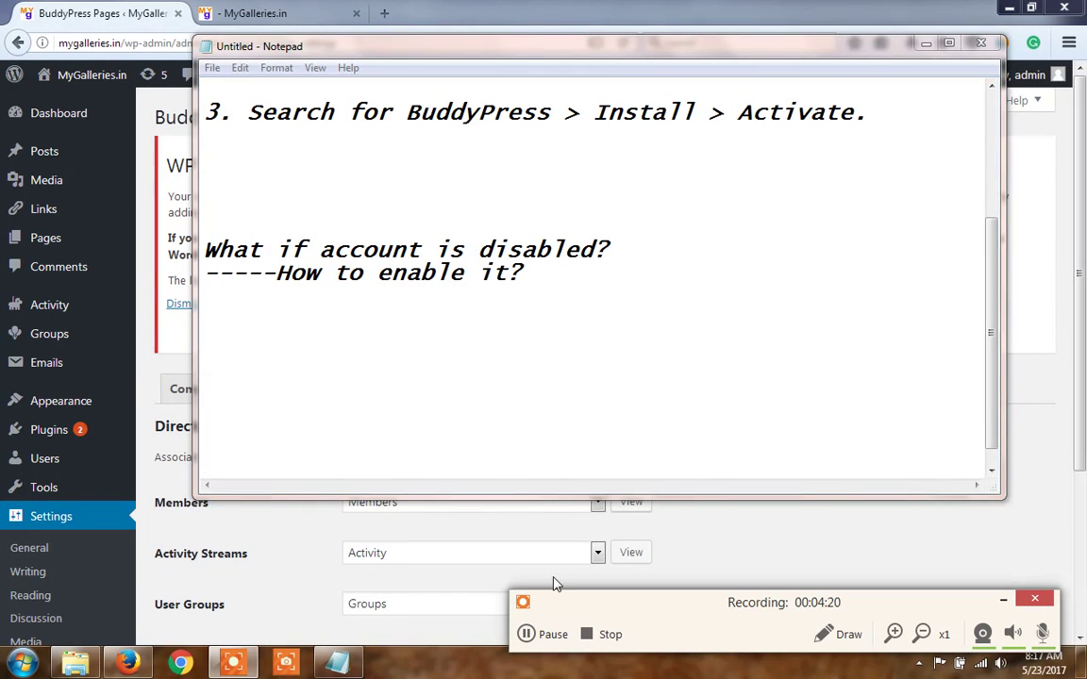
# - Follow the registration link in the BuddyPress Pages settings, enable "Anyone can register" under Membership and save the changes
pyautogui.click(523, 634)
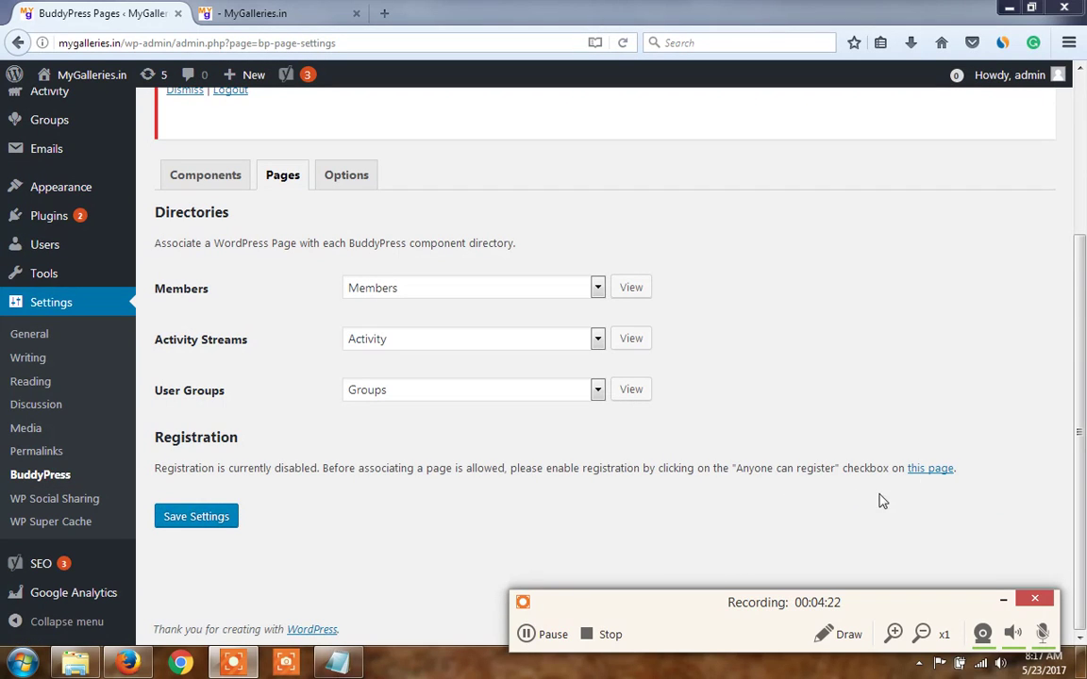
pyautogui.click(937, 475)
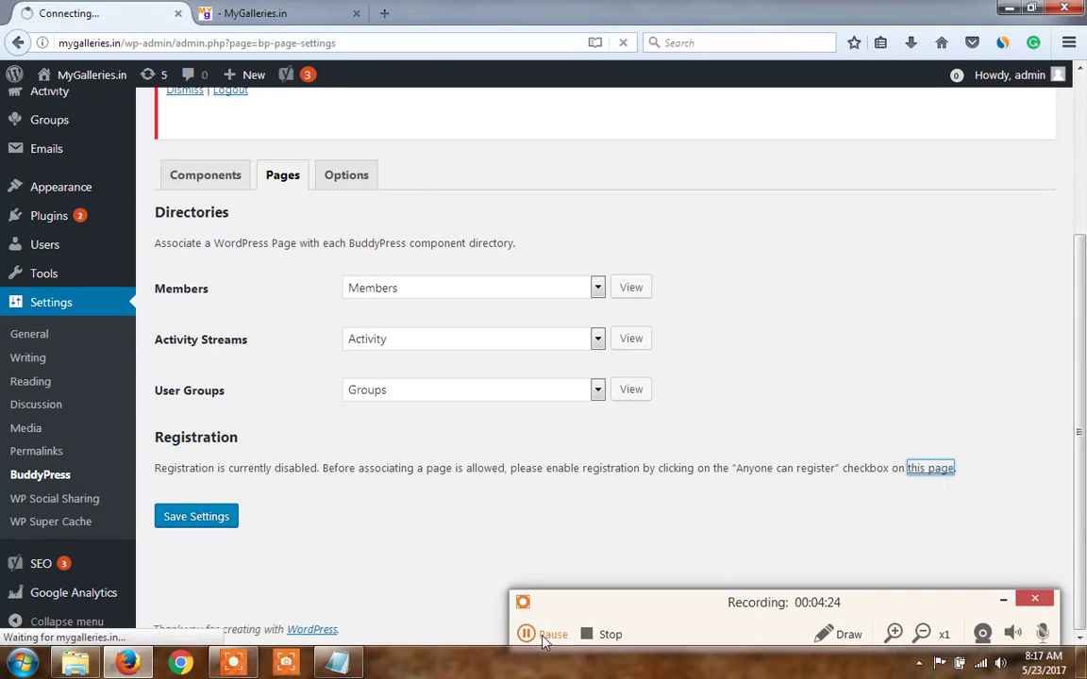
pyautogui.click(524, 634)
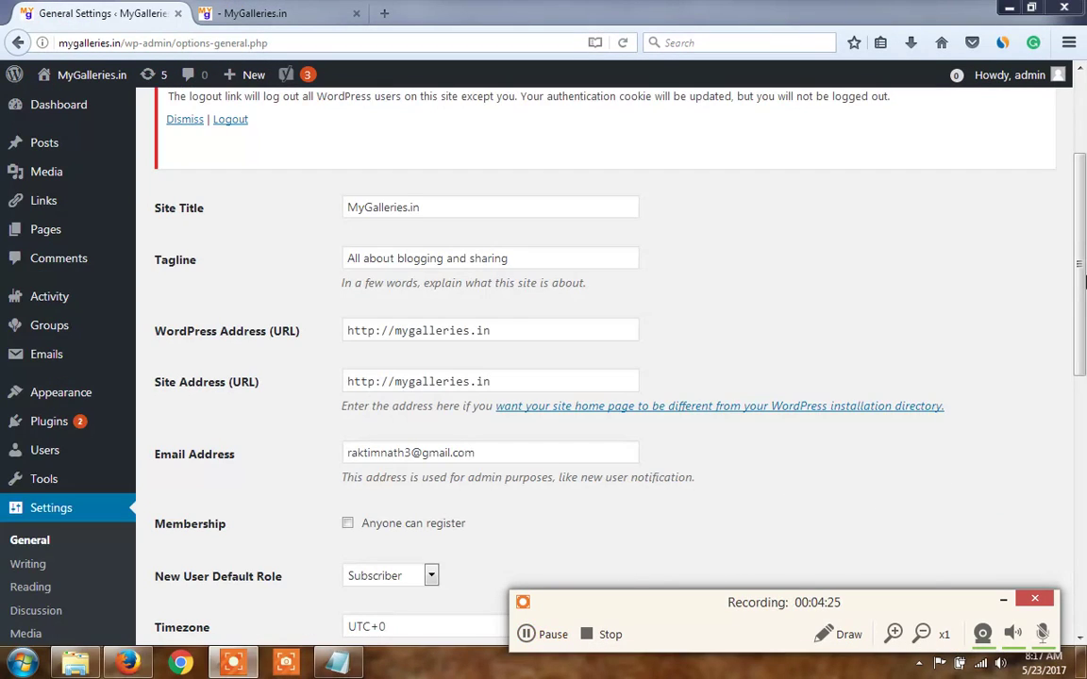
pyautogui.scroll(-5, 481, 364)
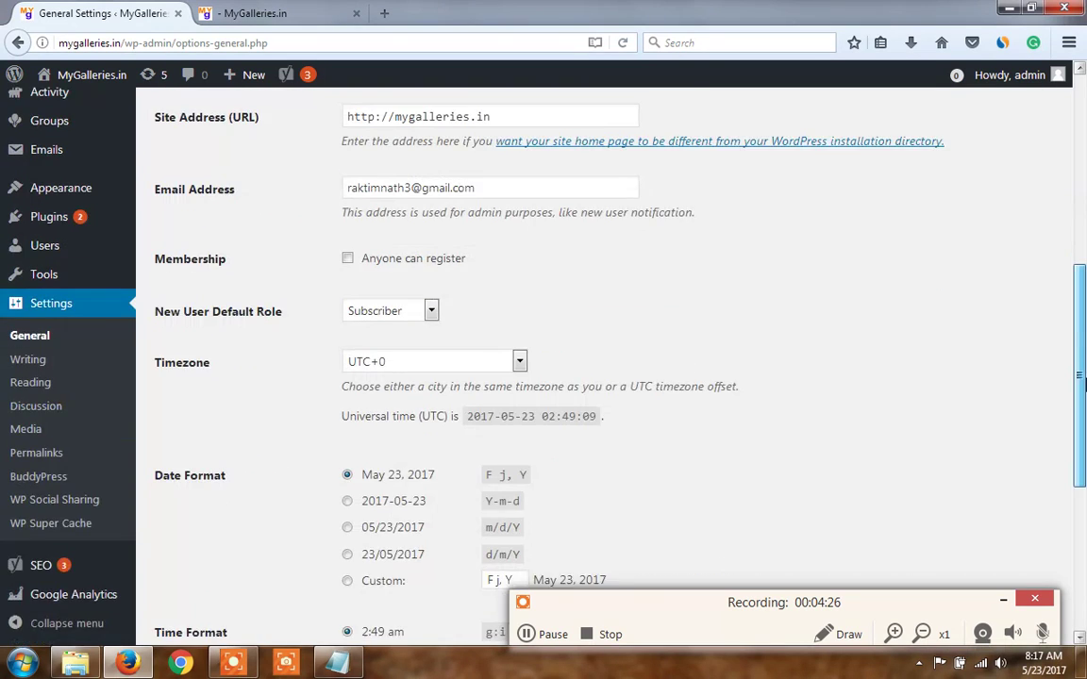
pyautogui.scroll(1, 482, 364)
pyautogui.click(347, 307)
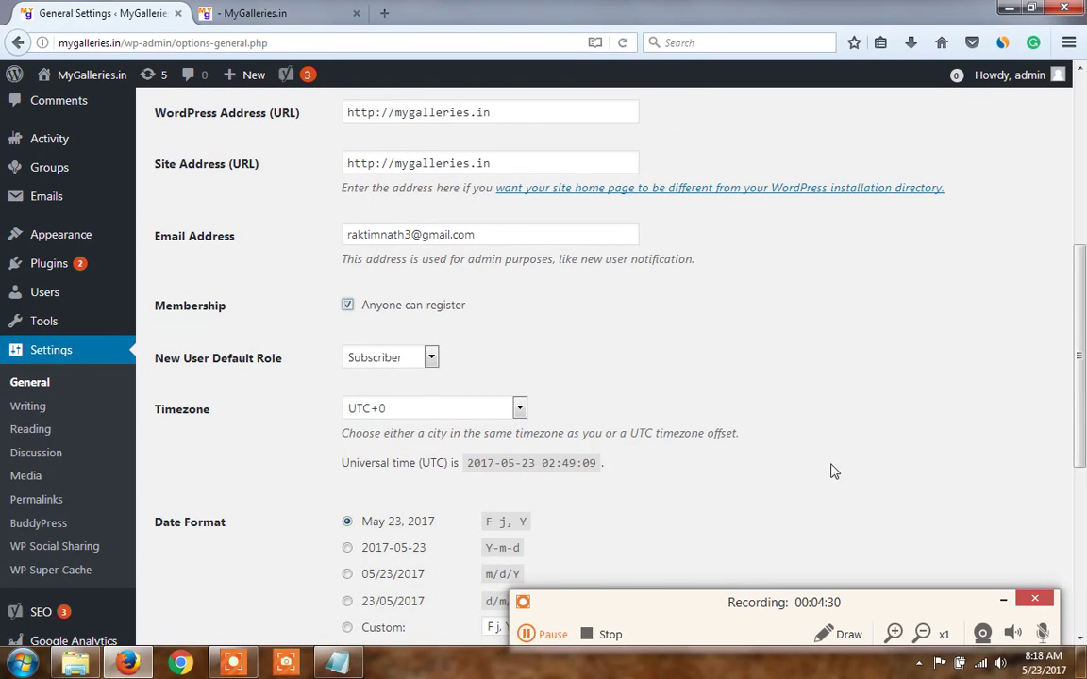
pyautogui.scroll(-5, 604, 519)
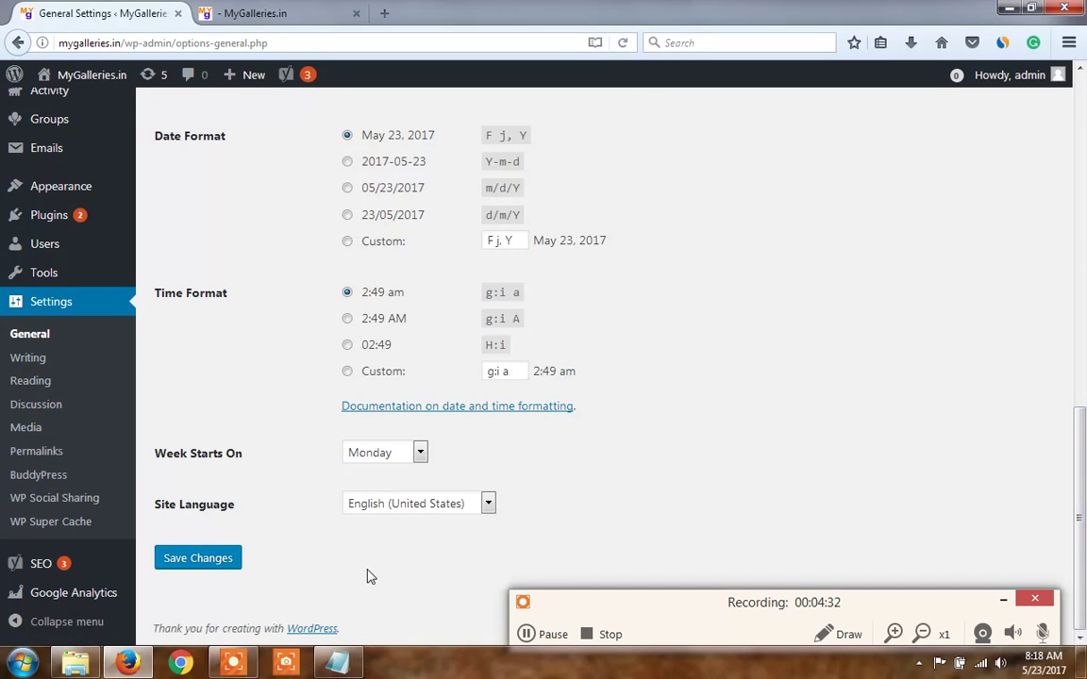
pyautogui.click(173, 572)
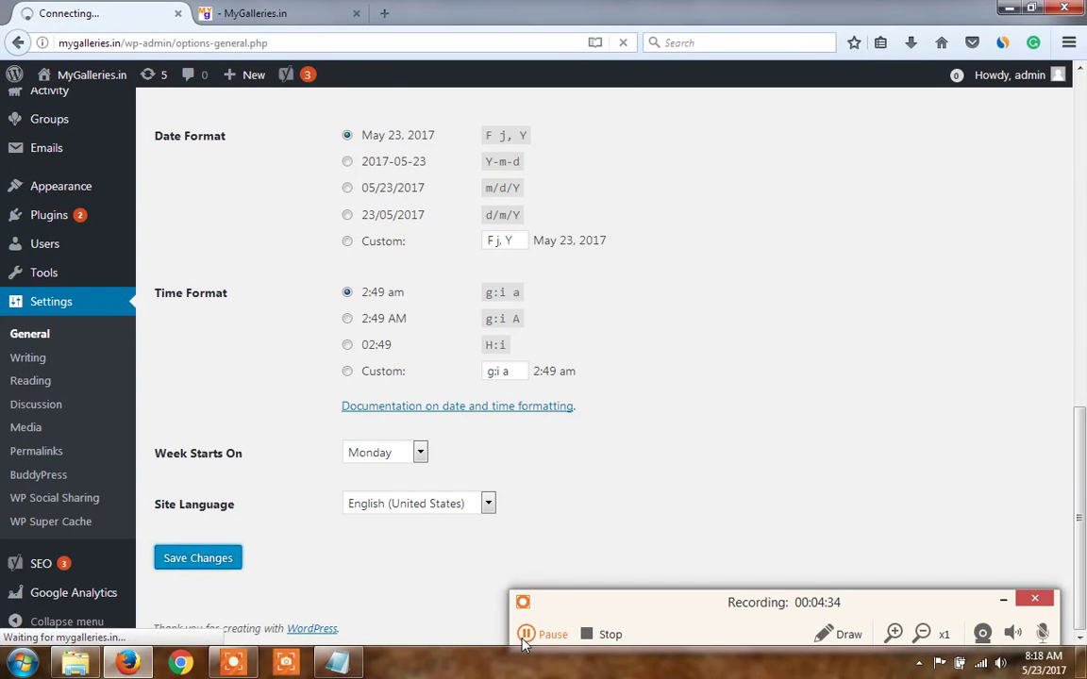
pyautogui.click(525, 636)
pyautogui.click(526, 634)
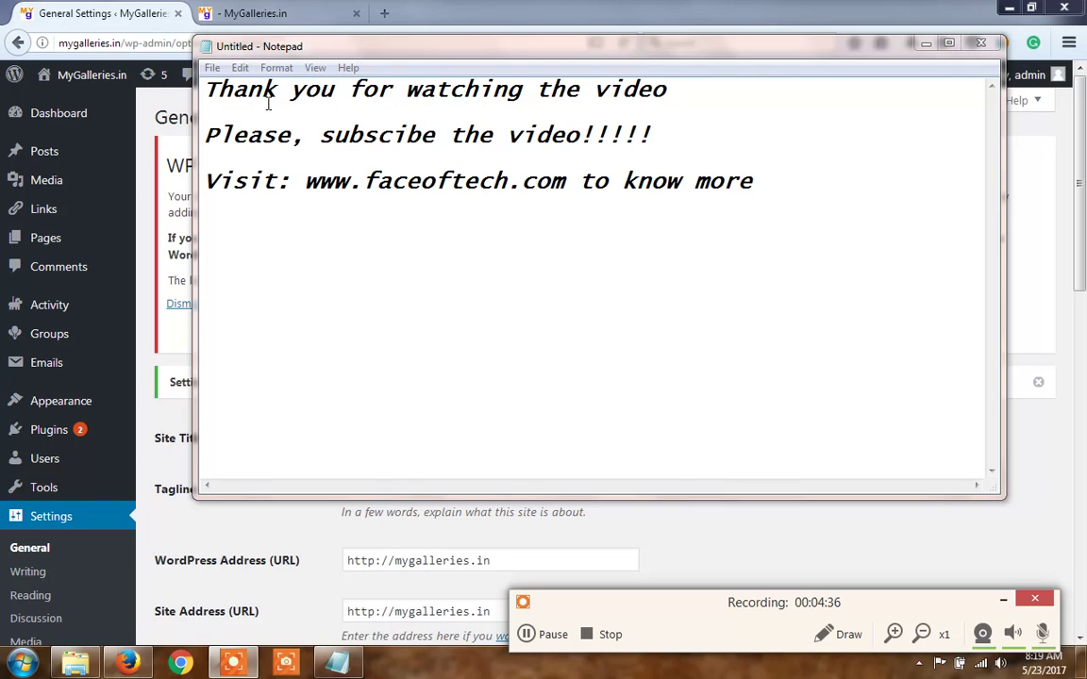